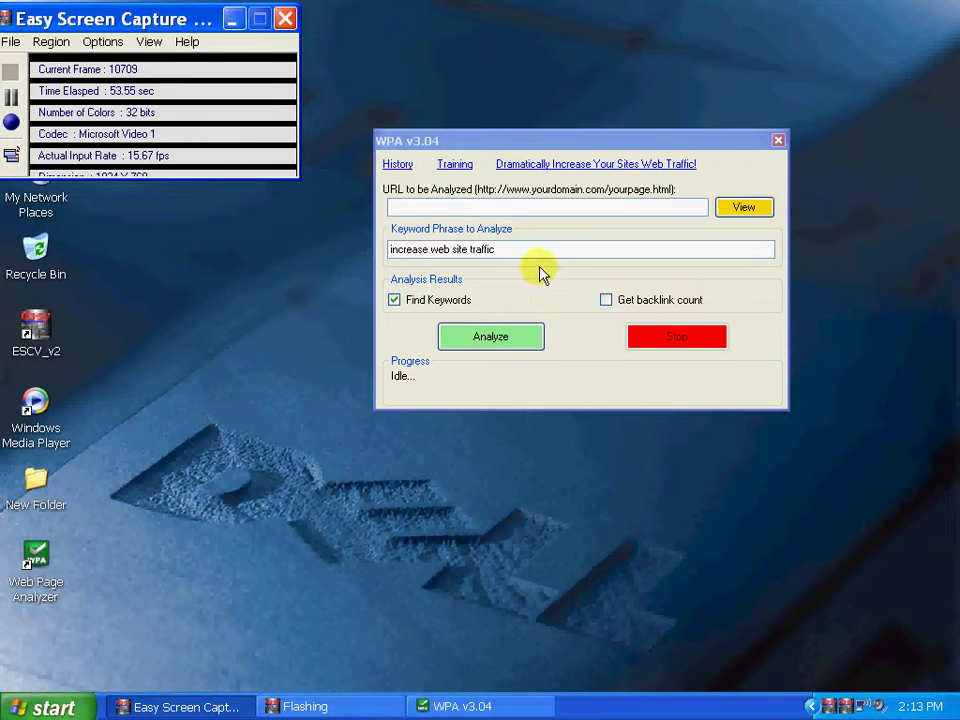
{"action": "left_click", "coordinate": [421, 205]}
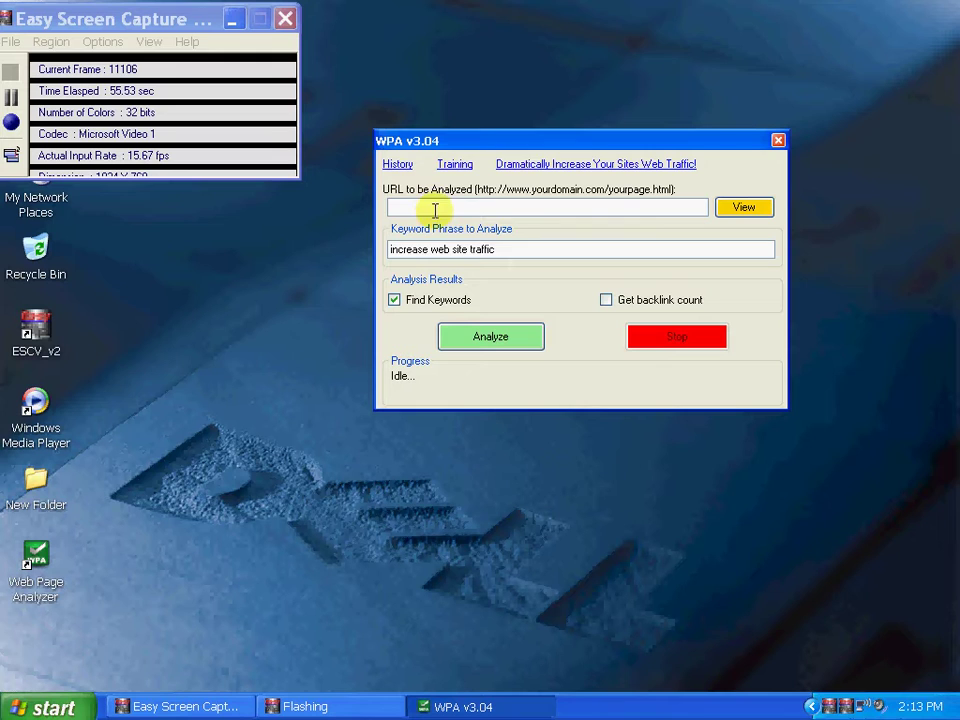
{"action": "type", "text": "http://increase-websitetraffic.net"}
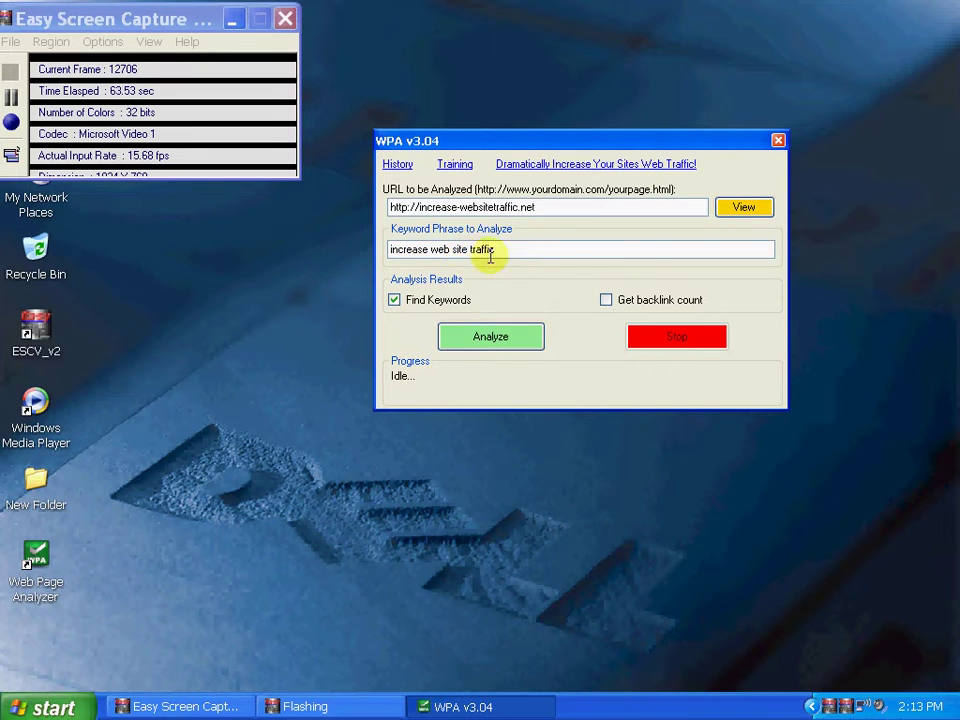
{"action": "left_click", "coordinate": [746, 216]}
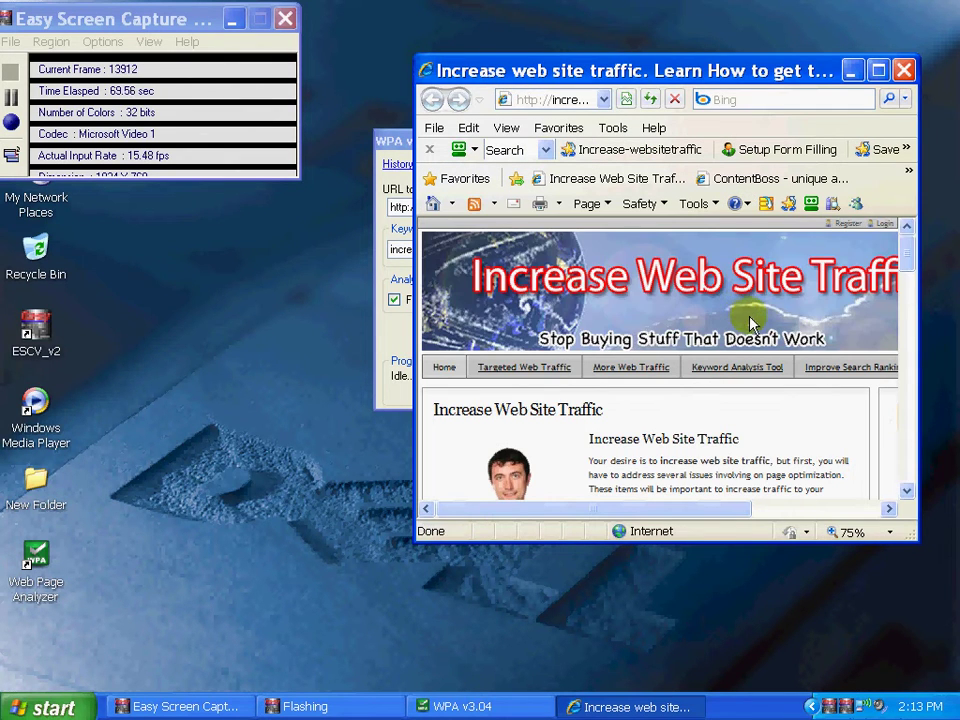
Step: Maximize the page window and examine the headings and the bold phrase "increase web site traffic" in the opening paragraph
{"action": "scroll", "coordinate": [753, 320], "scroll_direction": "down", "scroll_amount": 1}
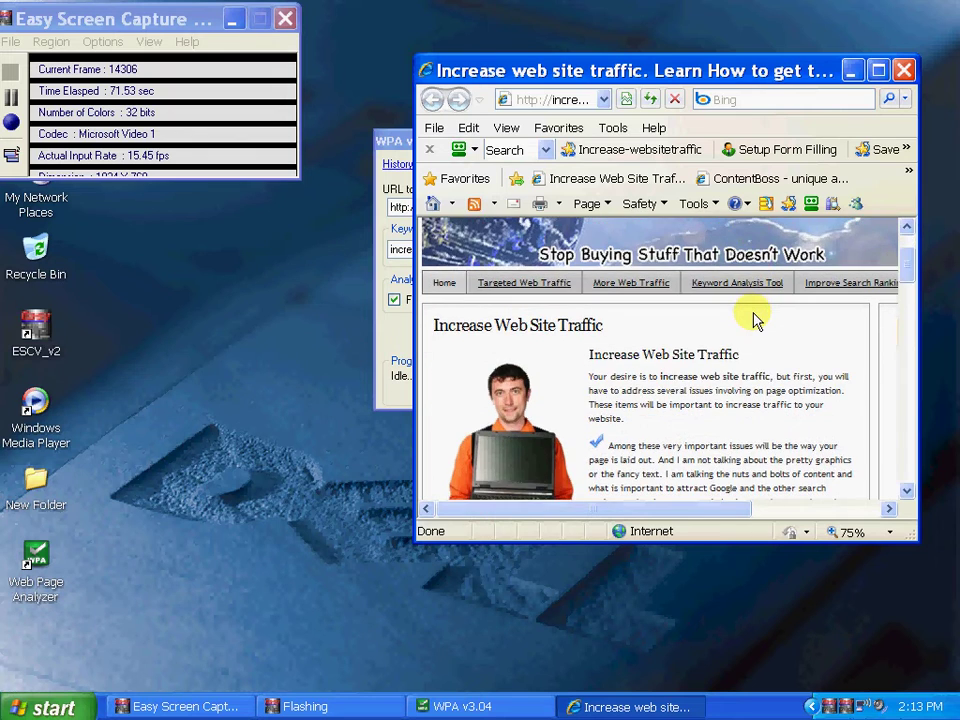
{"action": "scroll", "coordinate": [753, 315], "scroll_direction": "down", "scroll_amount": 1}
{"action": "scroll", "coordinate": [753, 314], "scroll_direction": "down", "scroll_amount": 3}
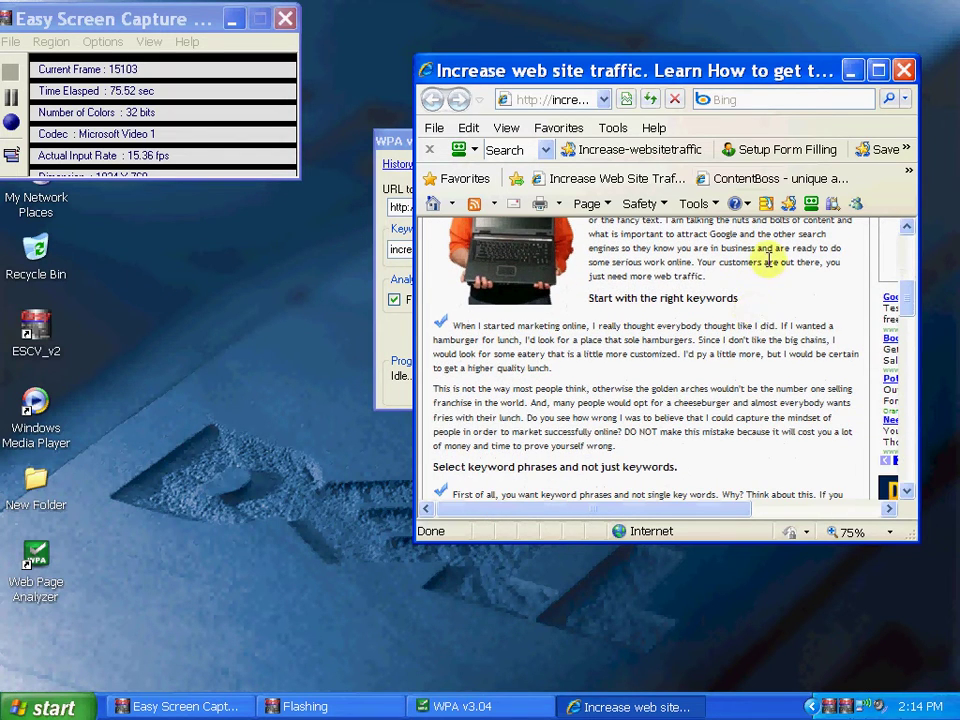
{"action": "left_click", "coordinate": [878, 70]}
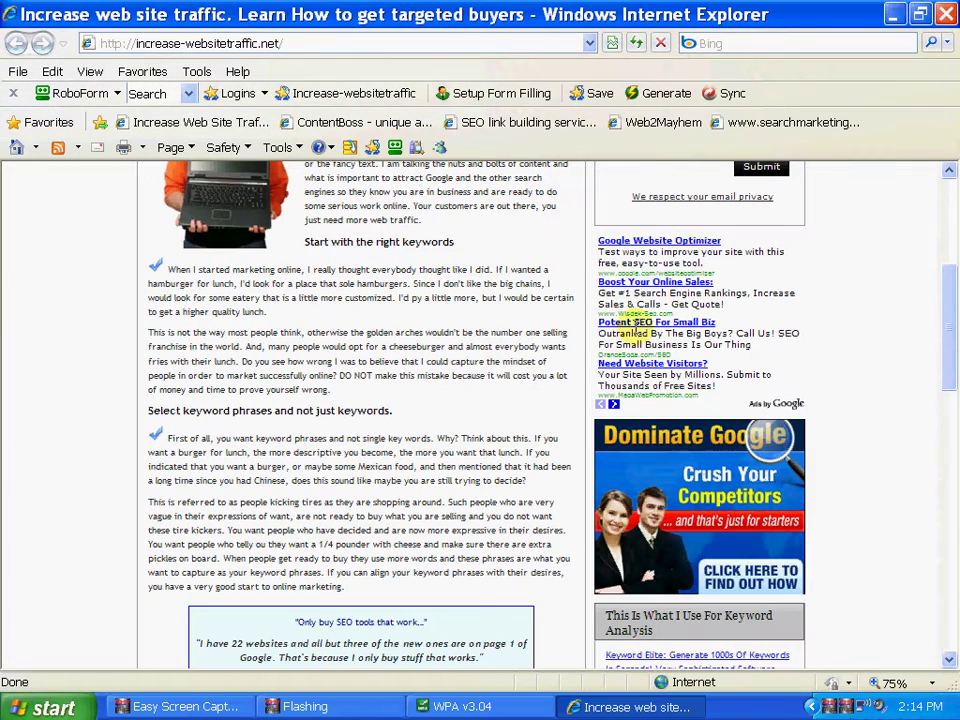
{"action": "scroll", "coordinate": [493, 355], "scroll_direction": "up", "scroll_amount": 6}
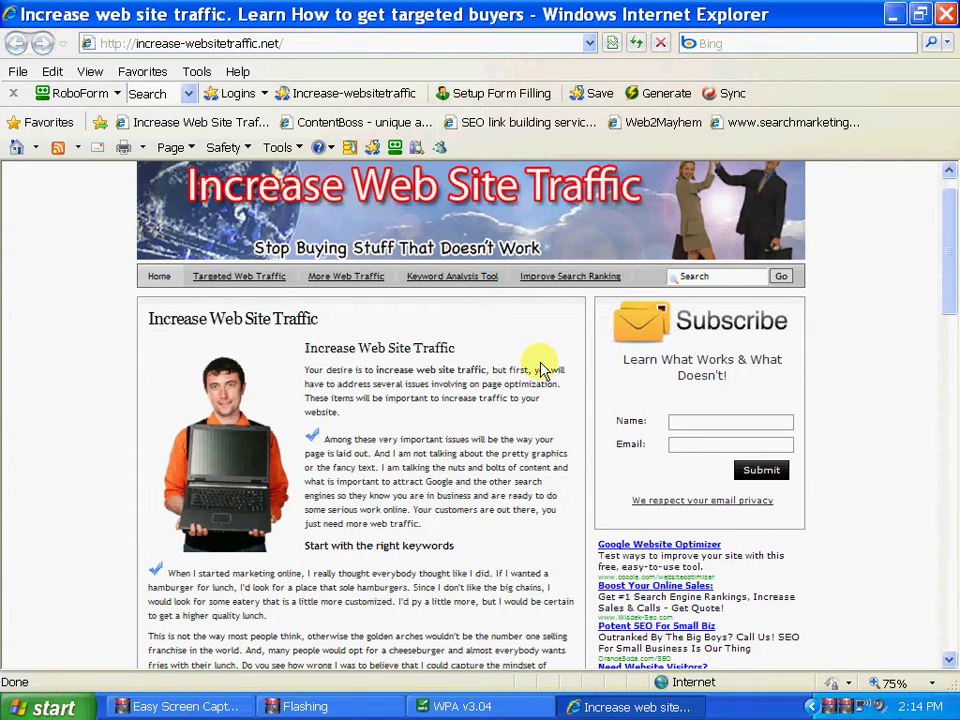
{"action": "scroll", "coordinate": [540, 370], "scroll_direction": "down", "scroll_amount": 9}
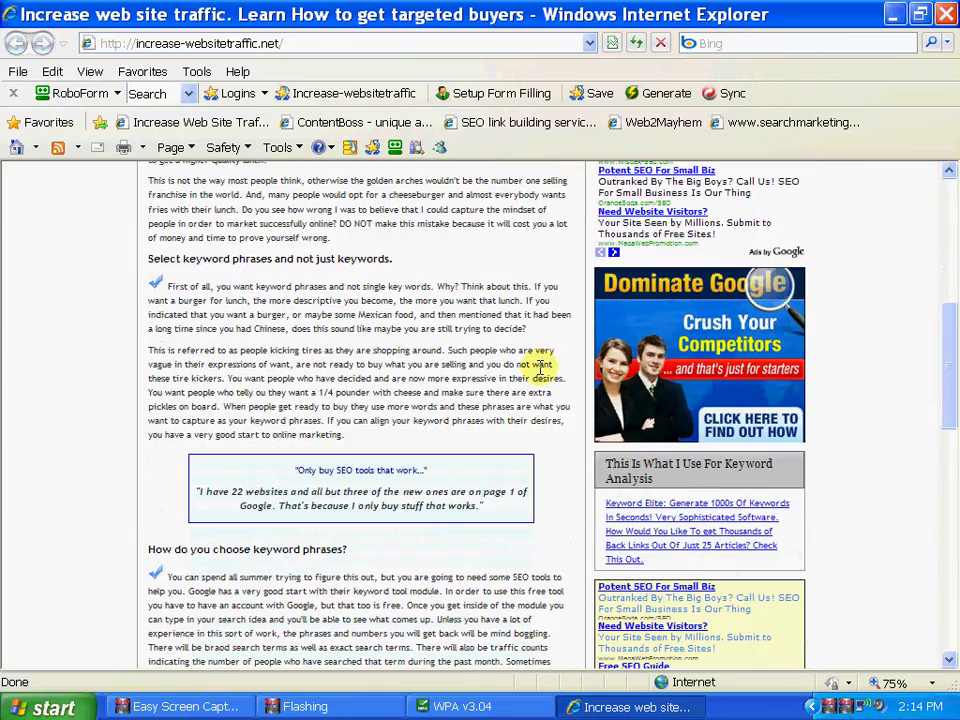
{"action": "scroll", "coordinate": [540, 368], "scroll_direction": "up", "scroll_amount": 9}
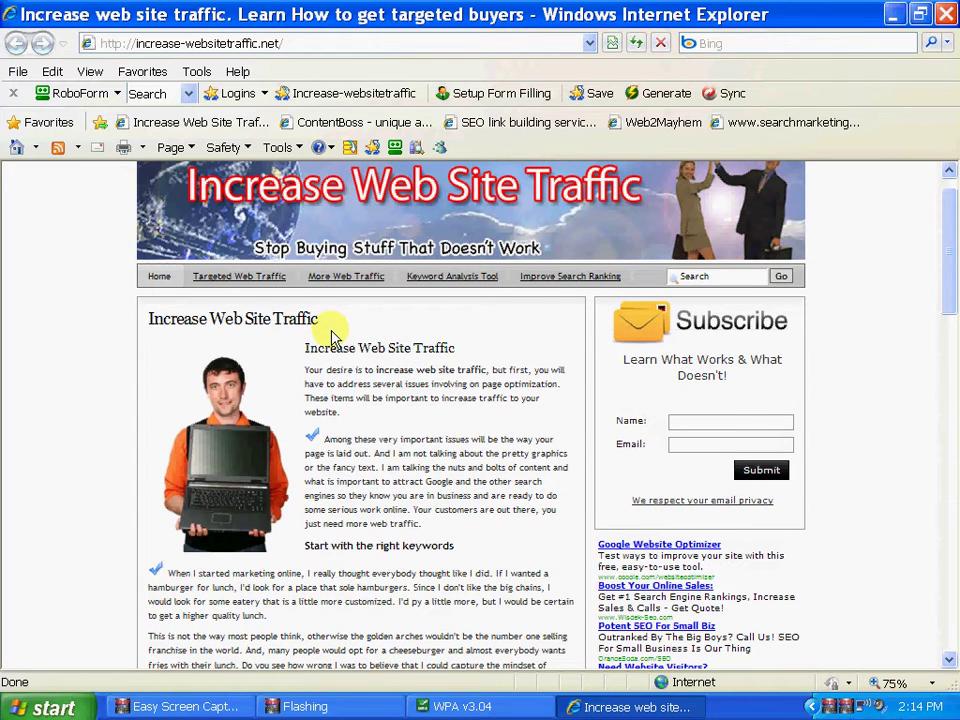
{"action": "scroll", "coordinate": [333, 325], "scroll_direction": "down", "scroll_amount": 1}
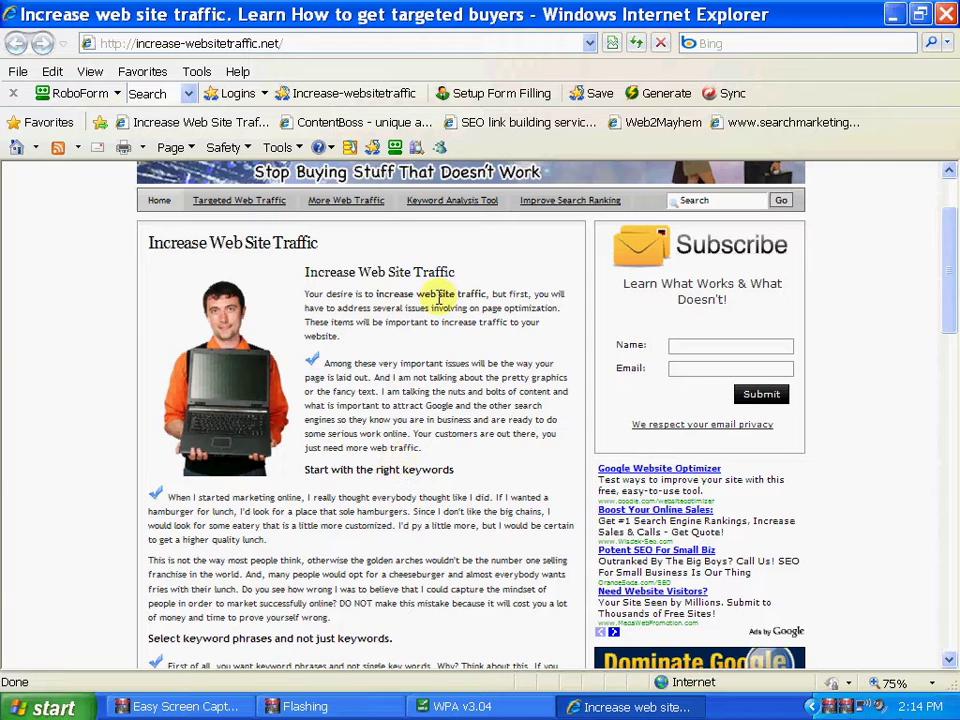
{"action": "left_click_drag", "start_coordinate": [486, 293], "coordinate": [377, 294]}
{"action": "left_click", "coordinate": [443, 375]}
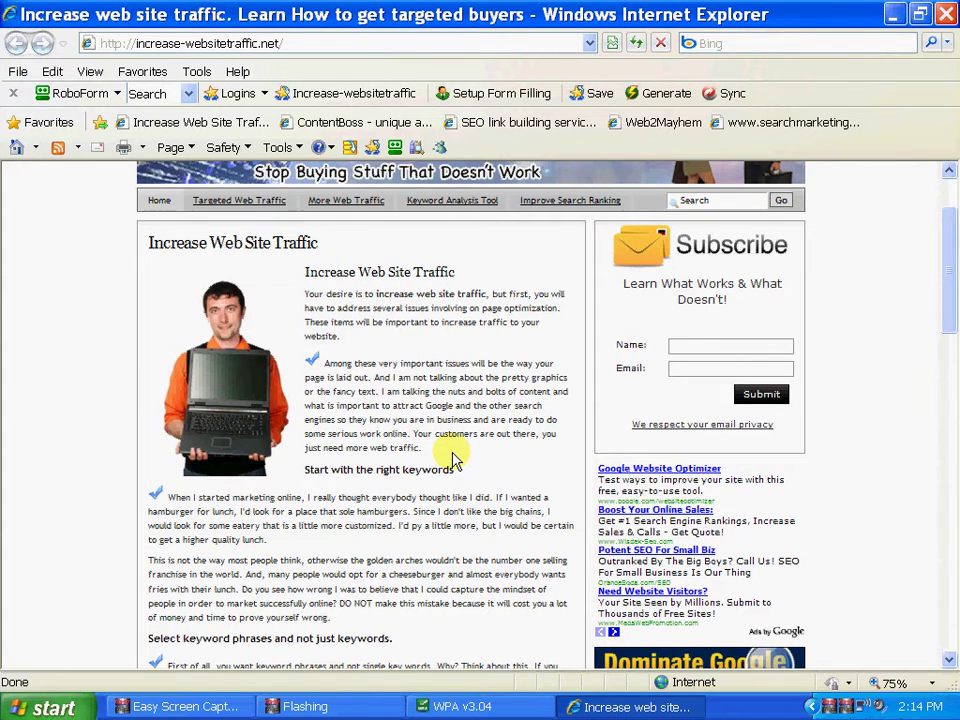
Step: Read through the page's keyword sections down to the Micro Niche Finder recommendation, and close the browser window
{"action": "scroll", "coordinate": [452, 455], "scroll_direction": "down", "scroll_amount": 3}
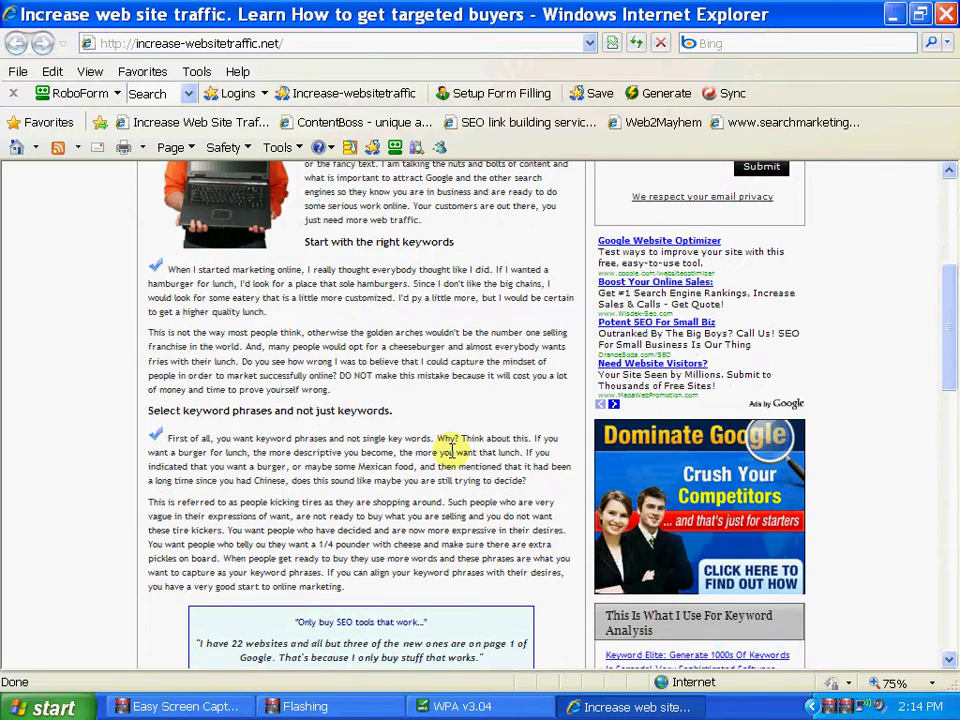
{"action": "scroll", "coordinate": [452, 450], "scroll_direction": "up", "scroll_amount": 3}
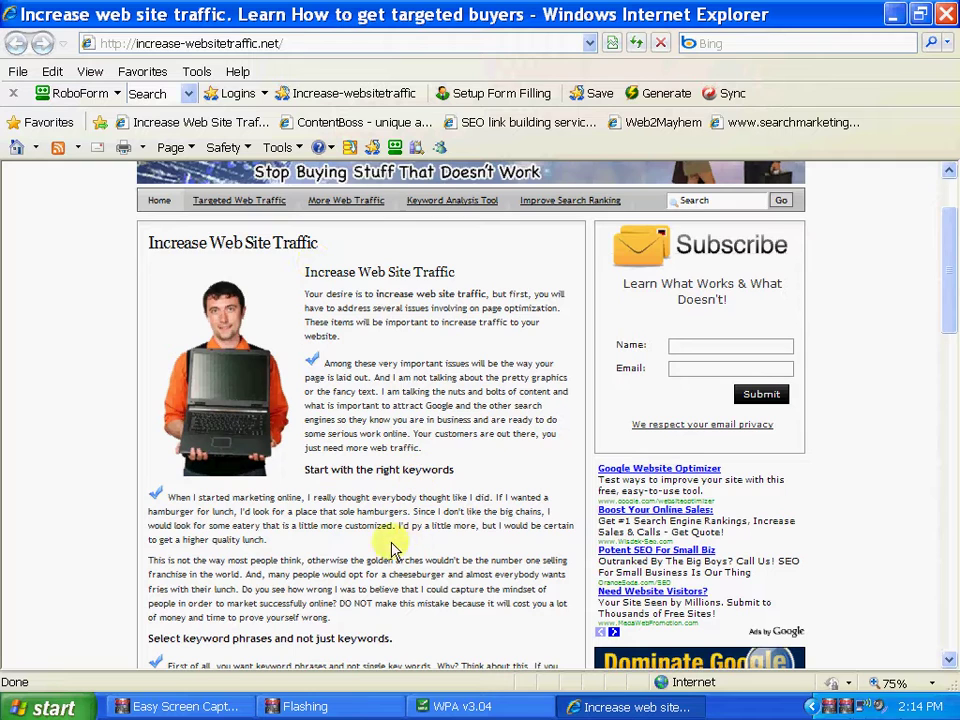
{"action": "scroll", "coordinate": [326, 555], "scroll_direction": "down", "scroll_amount": 3}
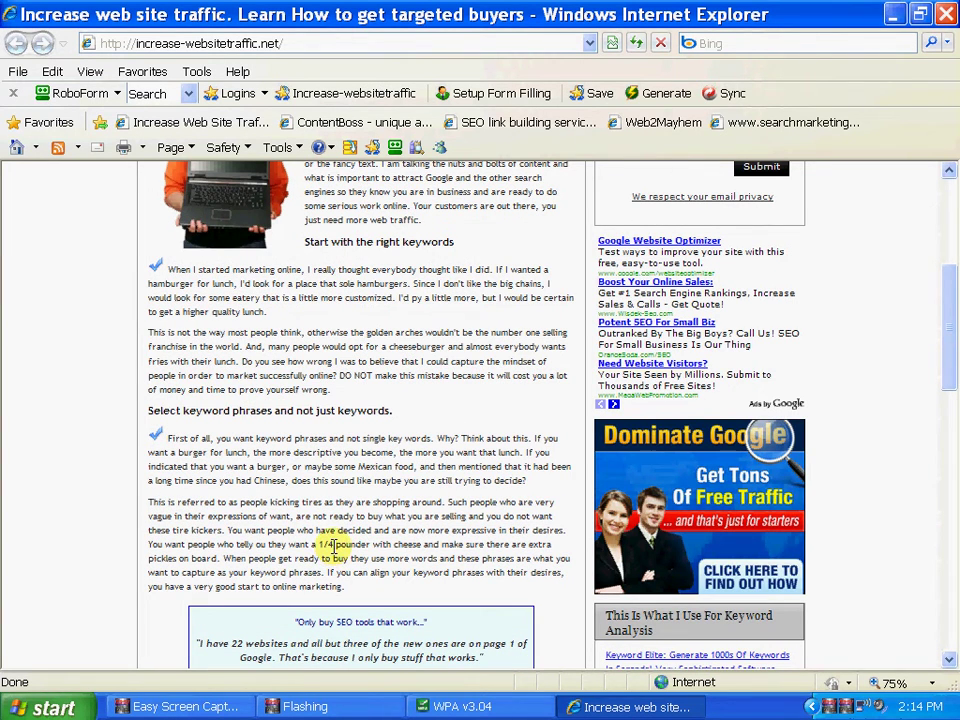
{"action": "scroll", "coordinate": [333, 545], "scroll_direction": "down", "scroll_amount": 3}
{"action": "scroll", "coordinate": [333, 545], "scroll_direction": "down", "scroll_amount": 2}
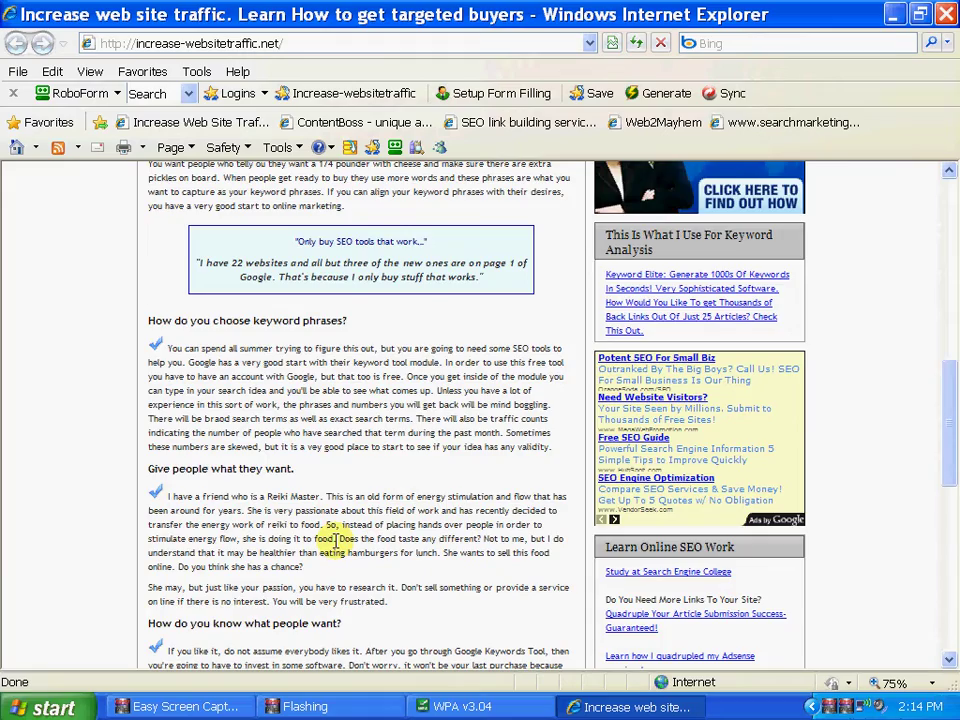
{"action": "scroll", "coordinate": [335, 545], "scroll_direction": "down", "scroll_amount": 3}
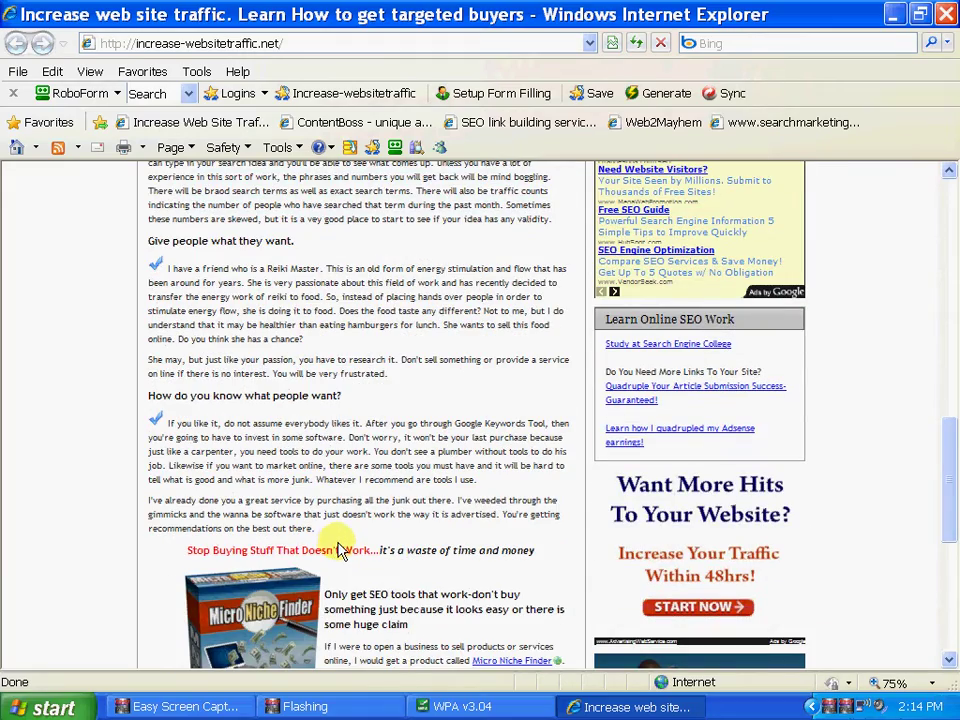
{"action": "scroll", "coordinate": [337, 548], "scroll_direction": "up", "scroll_amount": 8}
{"action": "scroll", "coordinate": [338, 548], "scroll_direction": "up", "scroll_amount": 6}
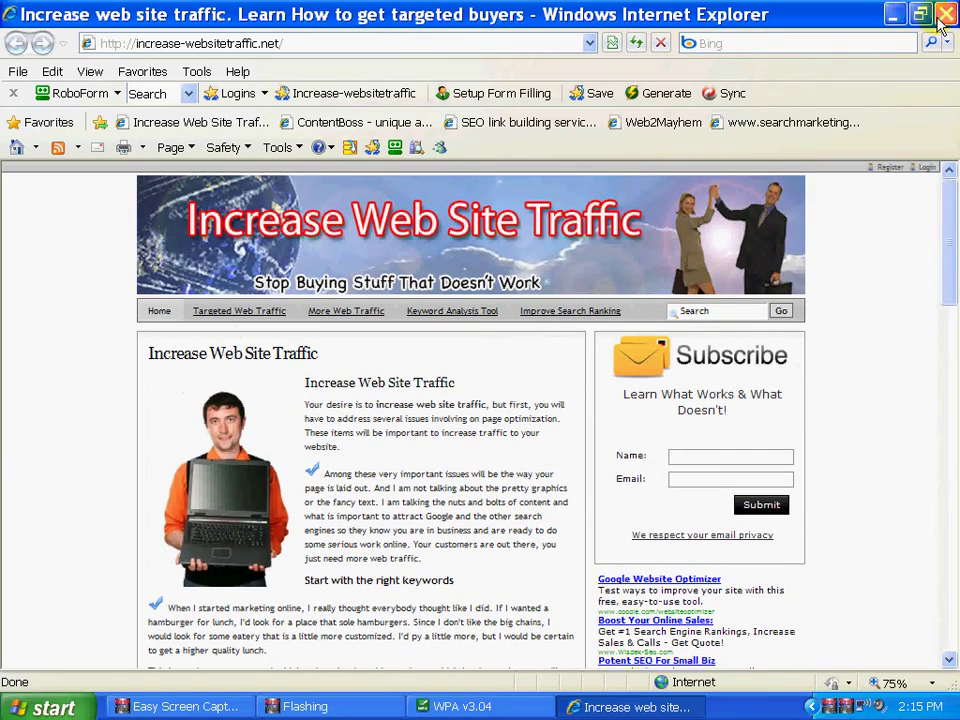
{"action": "left_click", "coordinate": [926, 17]}
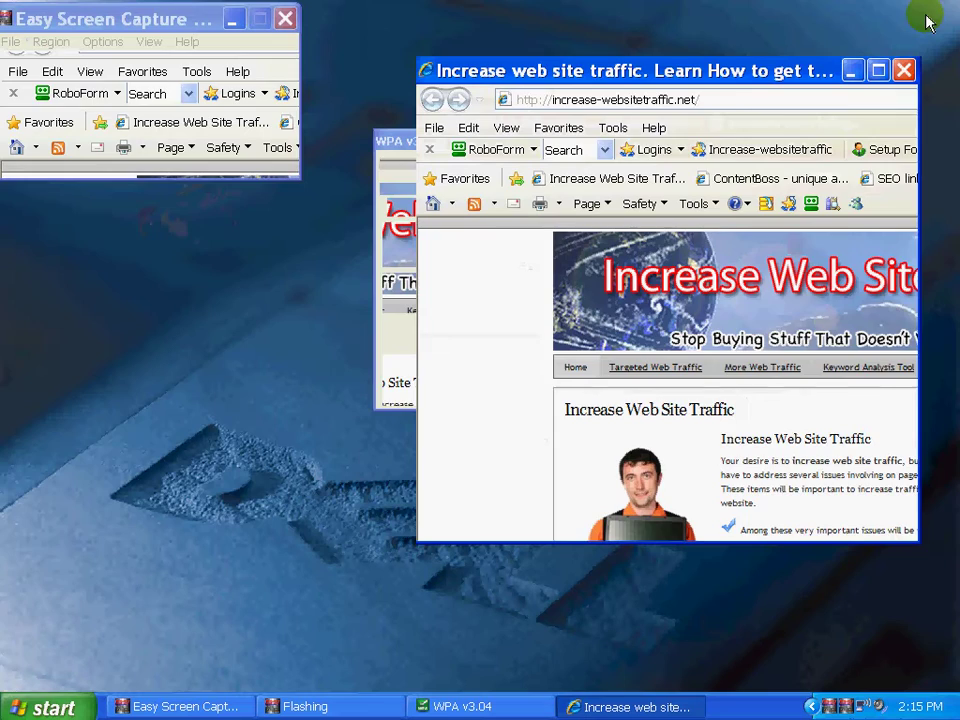
{"action": "left_click", "coordinate": [903, 70]}
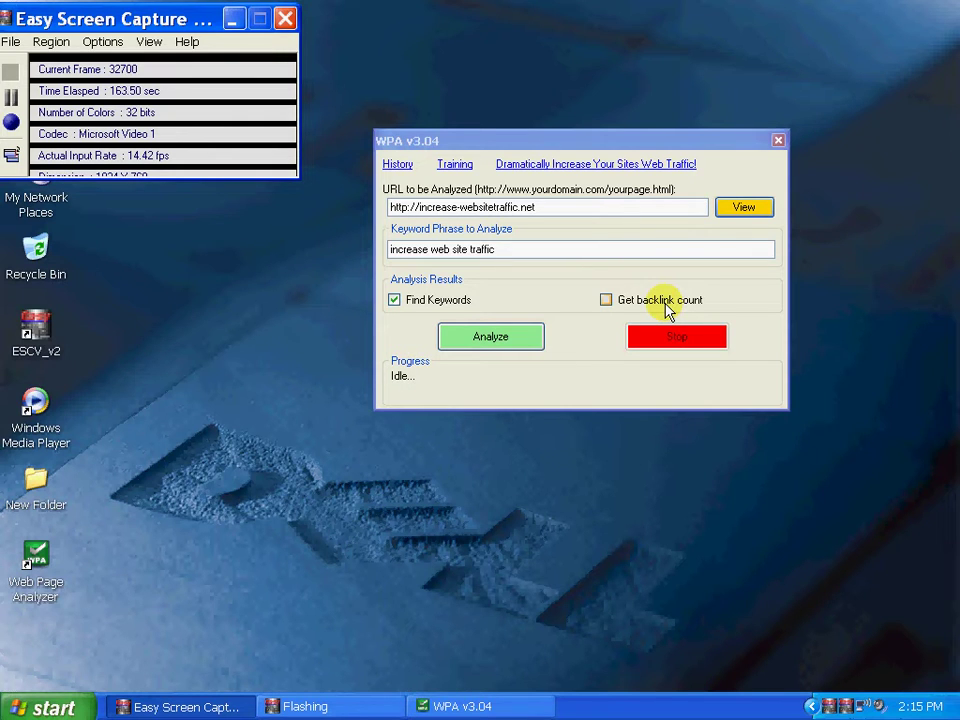
Step: Run the page analysis with Find Keywords enabled and USA as the competition country
{"action": "left_click", "coordinate": [510, 340]}
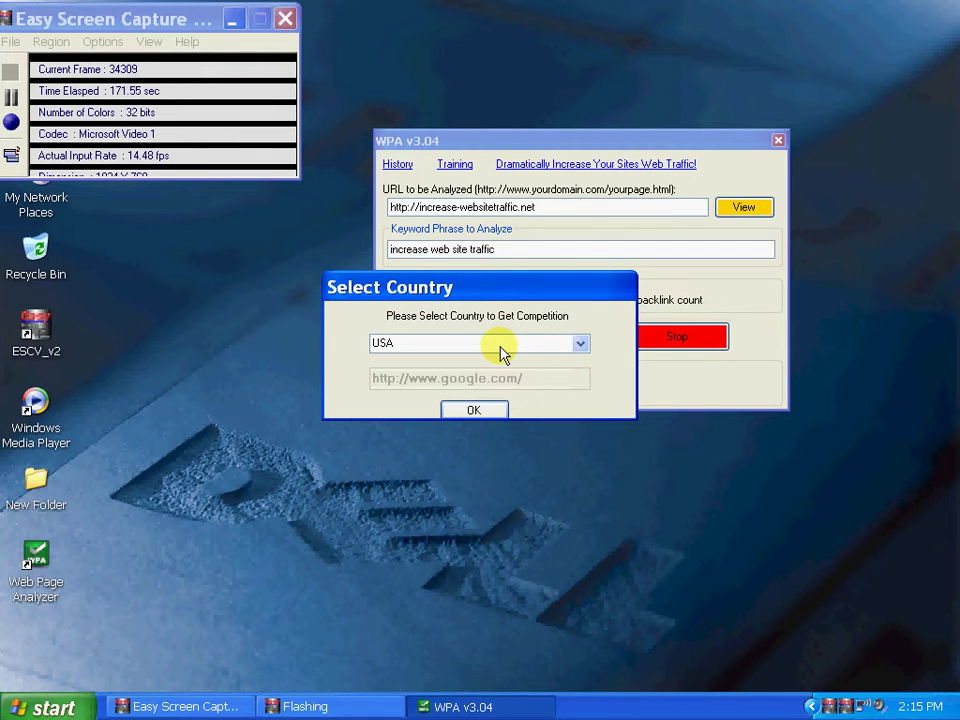
{"action": "left_click", "coordinate": [581, 343]}
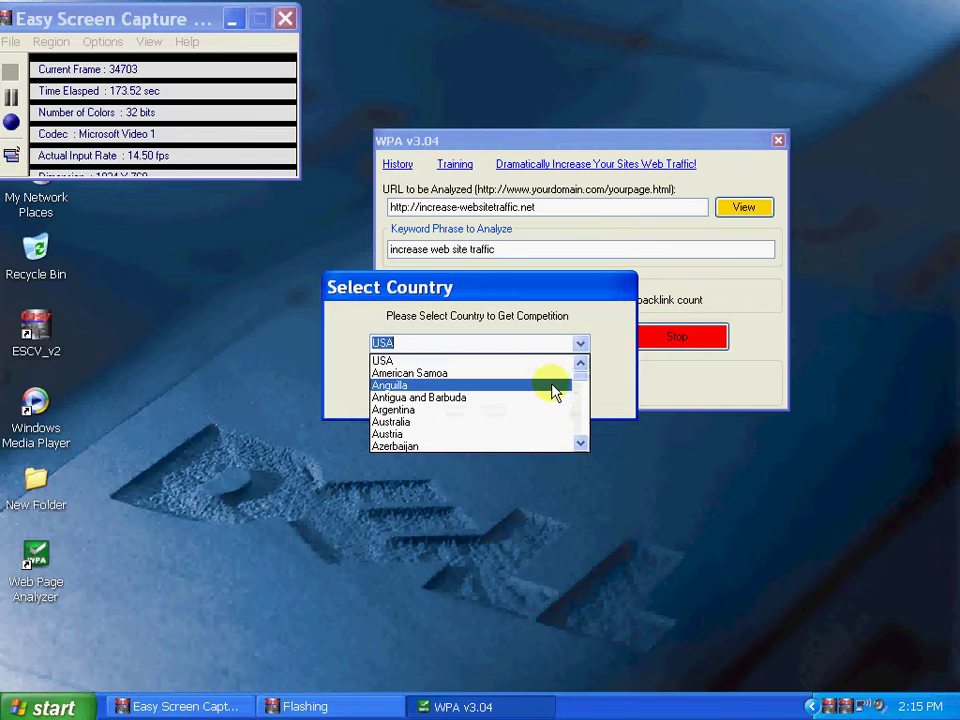
{"action": "scroll", "coordinate": [555, 390], "scroll_direction": "down", "scroll_amount": 5}
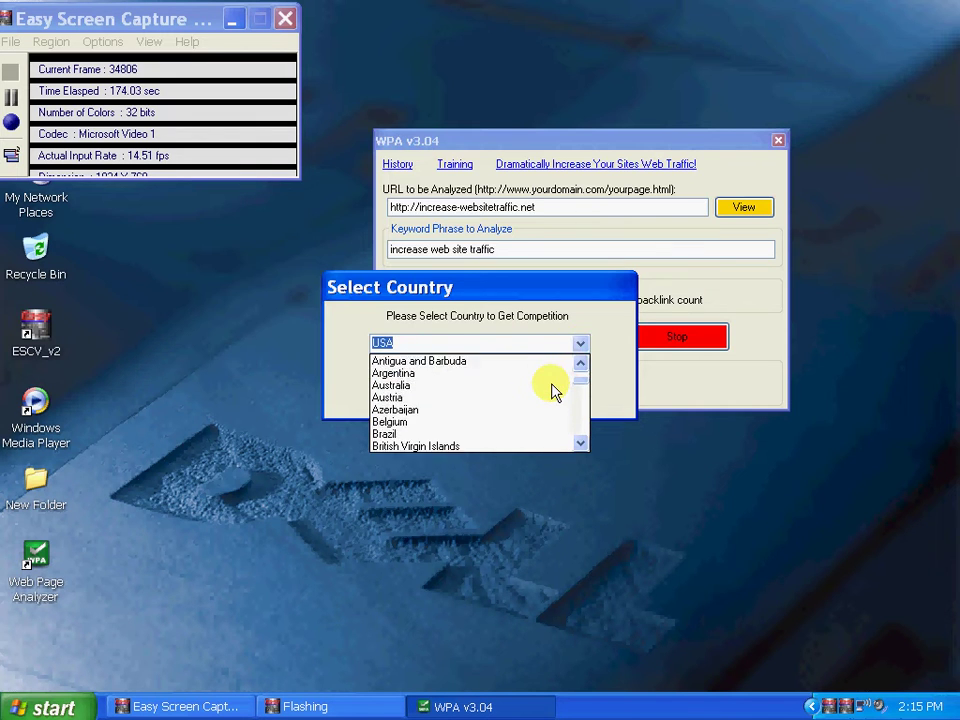
{"action": "left_click", "coordinate": [610, 378]}
{"action": "left_click", "coordinate": [488, 411]}
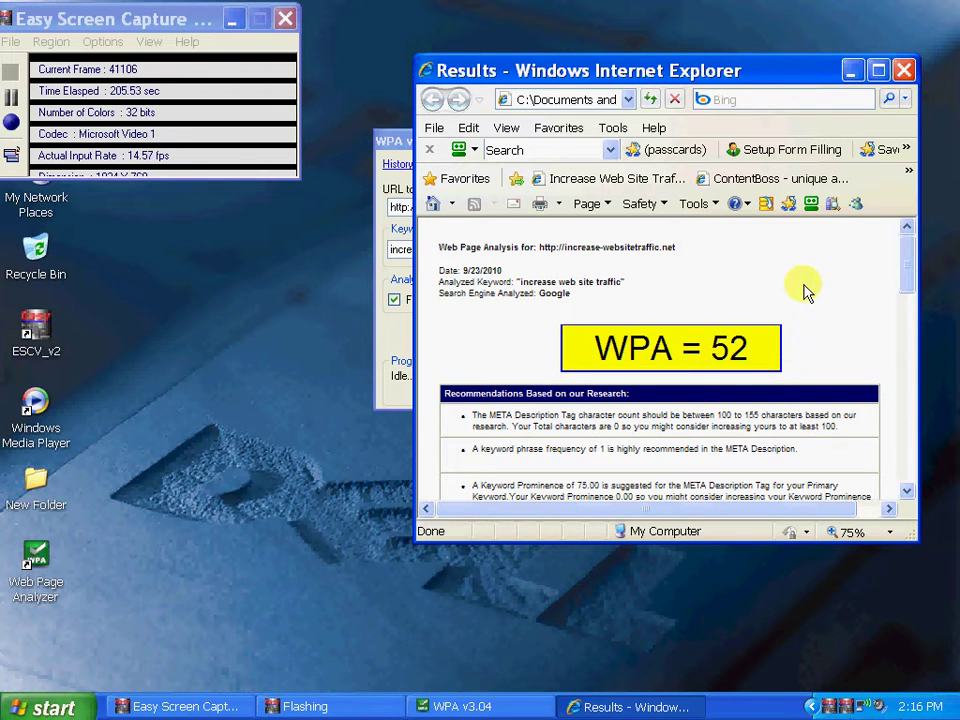
Step: Maximize the results report and examine its META Description Tag recommendation, highlighting the suggested character range
{"action": "left_click", "coordinate": [878, 70]}
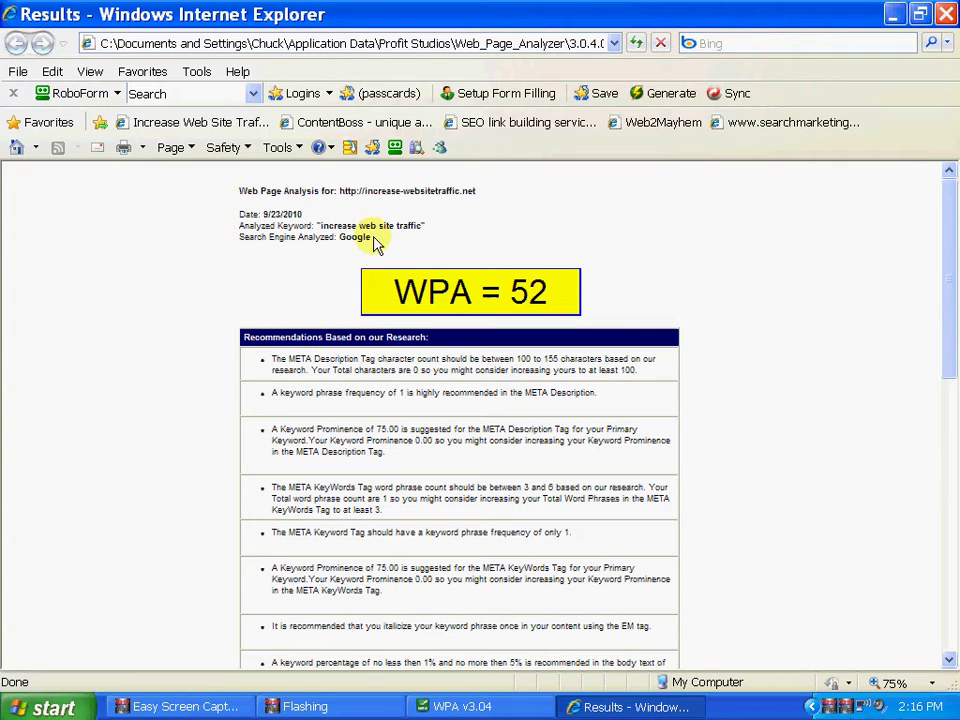
{"action": "scroll", "coordinate": [215, 408], "scroll_direction": "down", "scroll_amount": 1}
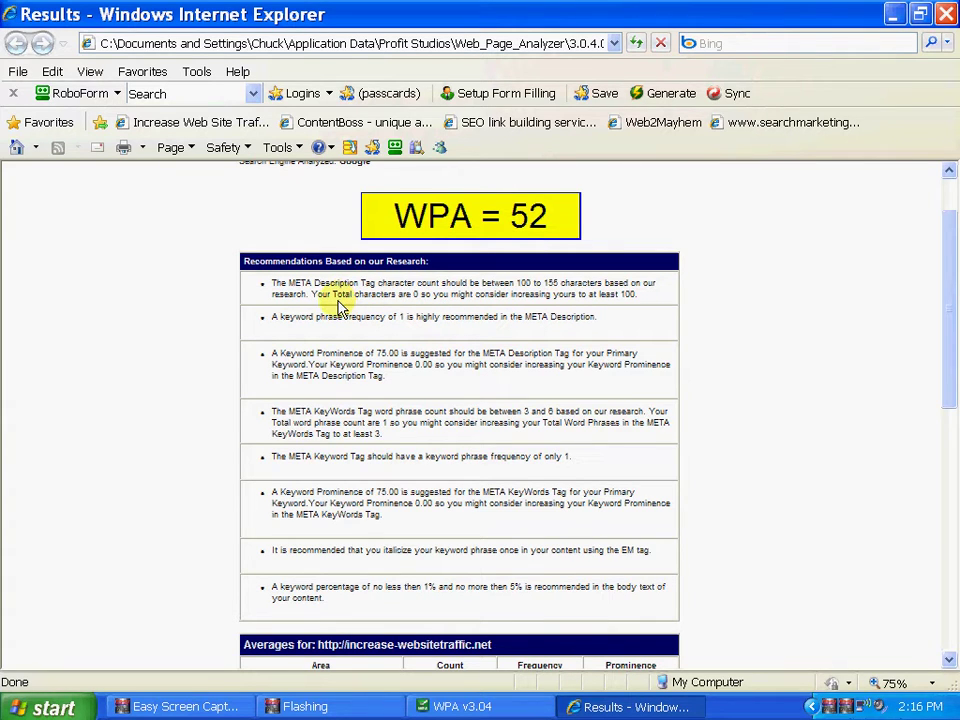
{"action": "double_click", "coordinate": [413, 294]}
{"action": "left_click_drag", "start_coordinate": [602, 284], "coordinate": [518, 292]}
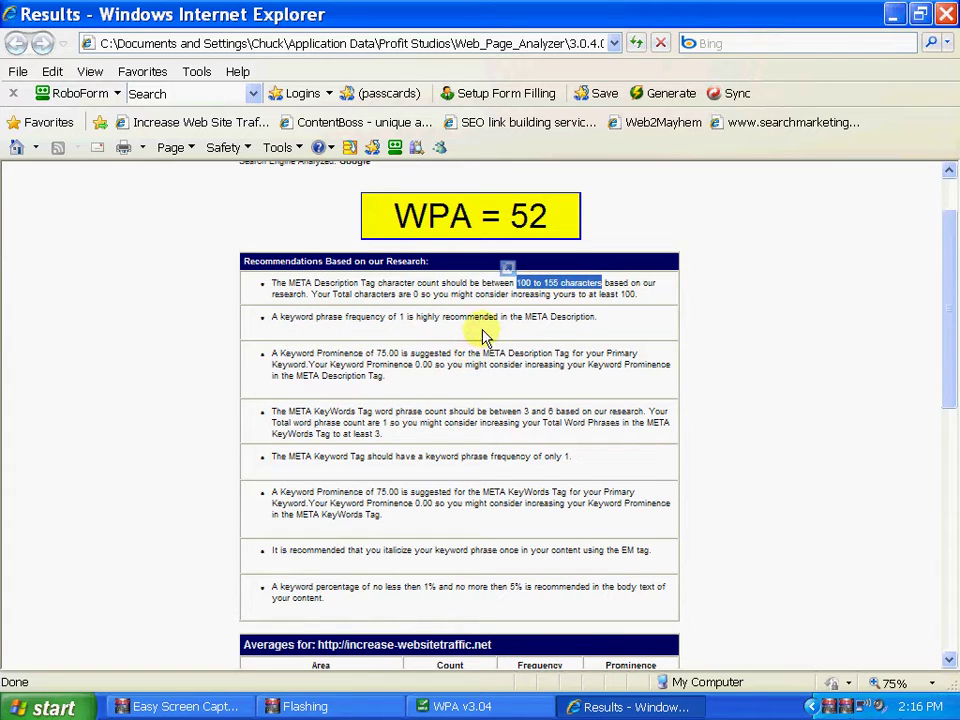
{"action": "left_click", "coordinate": [358, 334]}
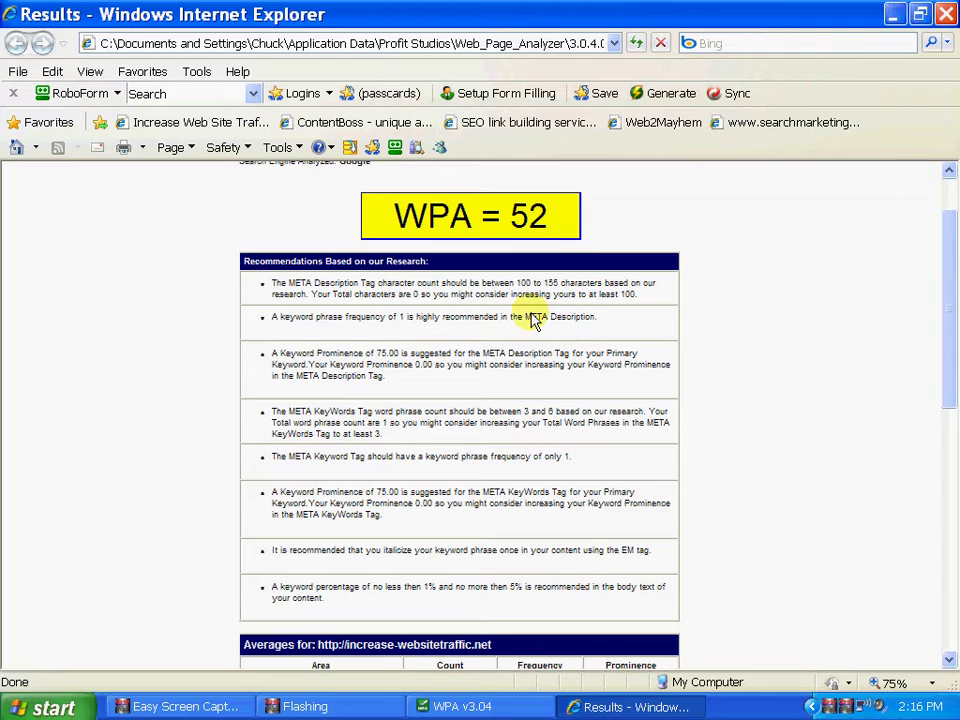
Step: Examine the remaining recommendations on META keywords, italicizing the keyword phrase and the keyword percentage in the body text
{"action": "scroll", "coordinate": [388, 330], "scroll_direction": "down", "scroll_amount": 1}
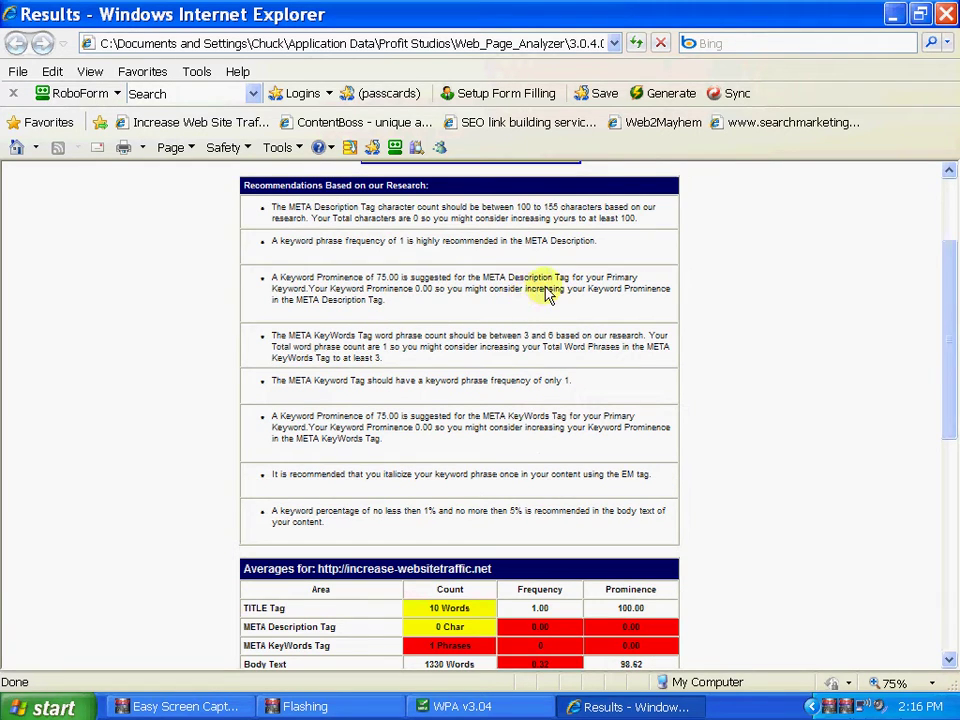
{"action": "scroll", "coordinate": [552, 280], "scroll_direction": "down", "scroll_amount": 1}
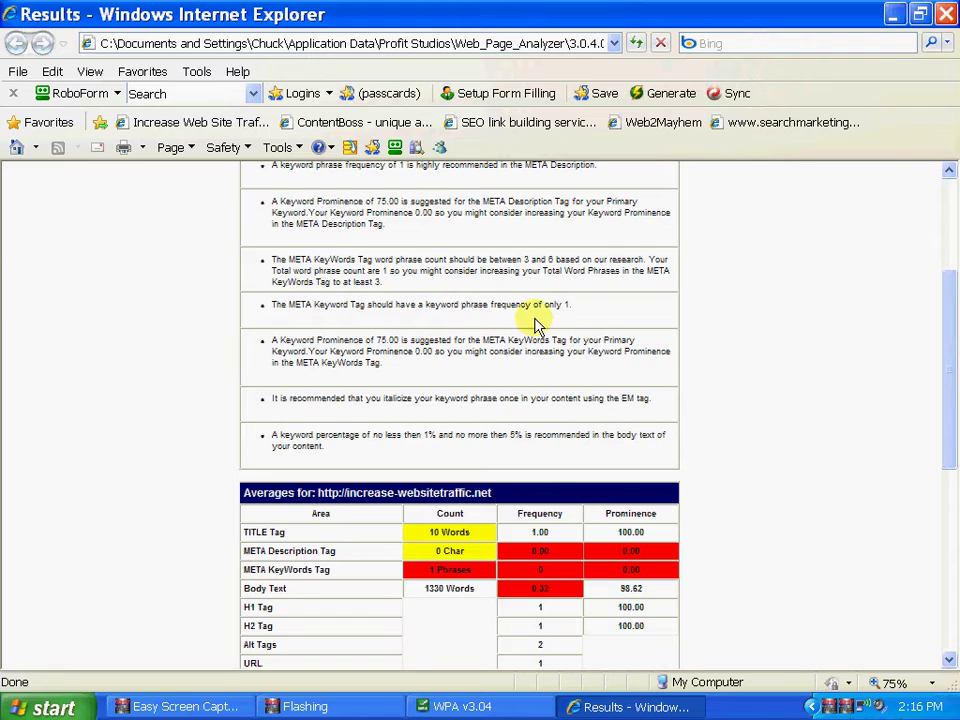
{"action": "scroll", "coordinate": [535, 325], "scroll_direction": "down", "scroll_amount": 1}
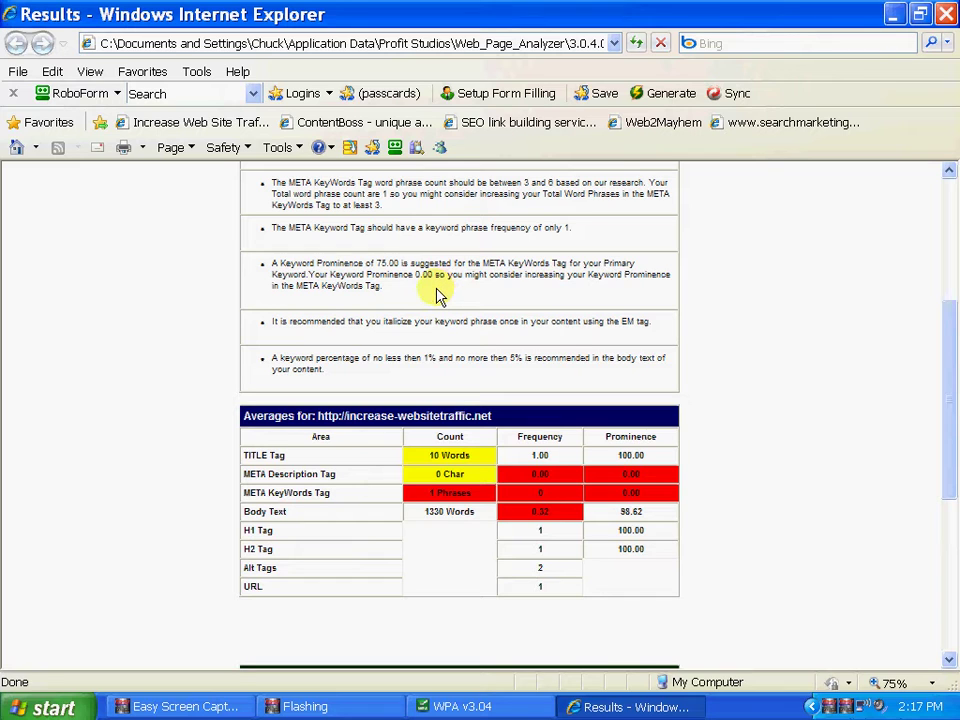
{"action": "scroll", "coordinate": [437, 293], "scroll_direction": "down", "scroll_amount": 1}
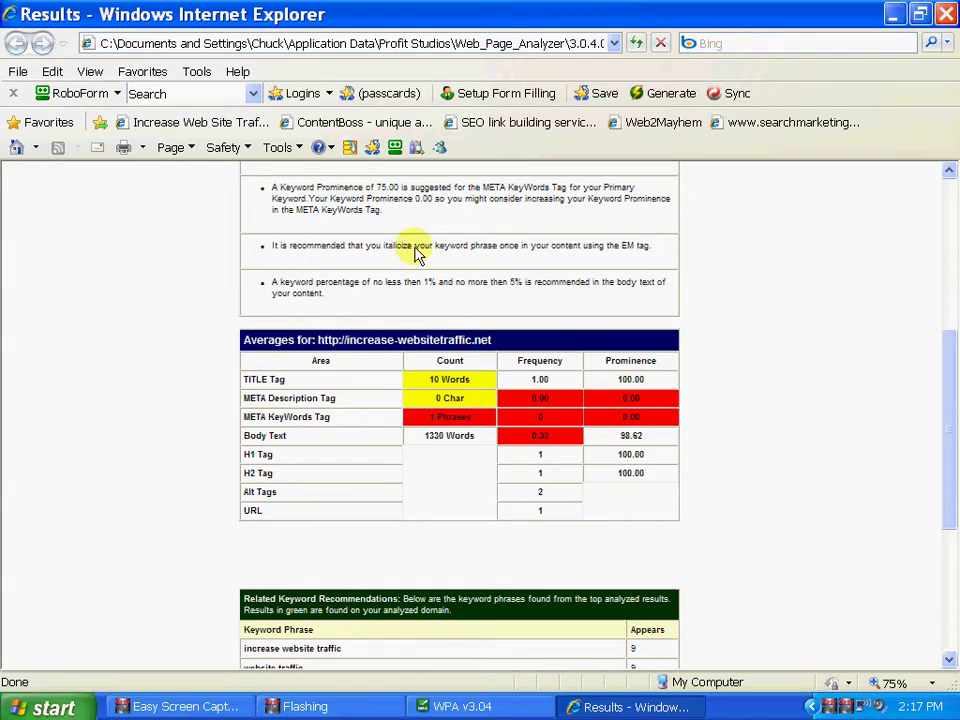
{"action": "left_click_drag", "start_coordinate": [412, 248], "coordinate": [355, 303]}
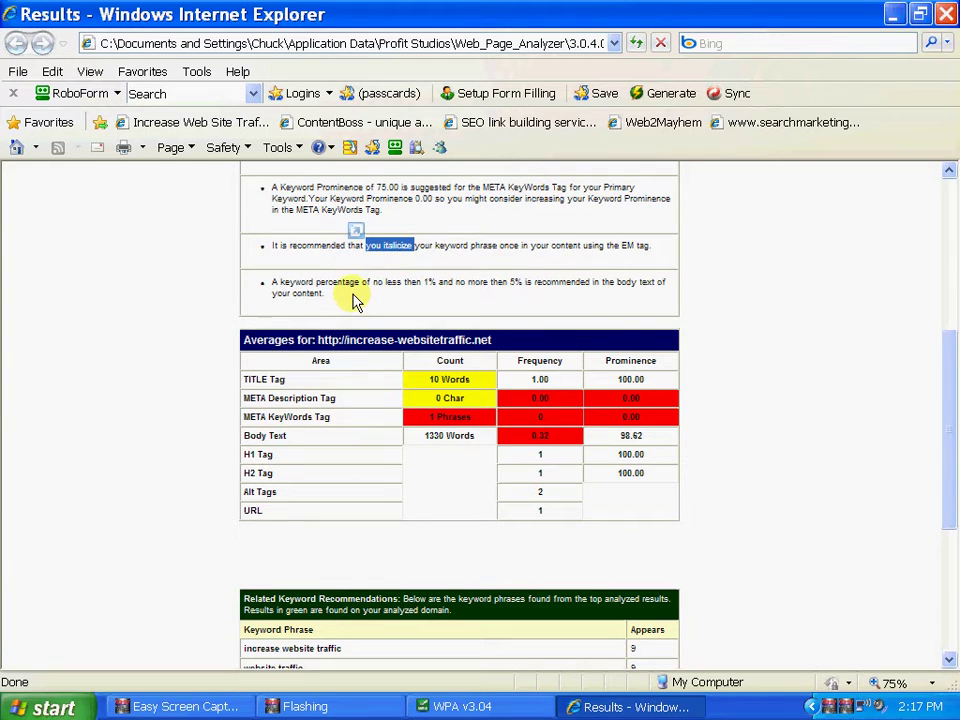
{"action": "left_click", "coordinate": [490, 270]}
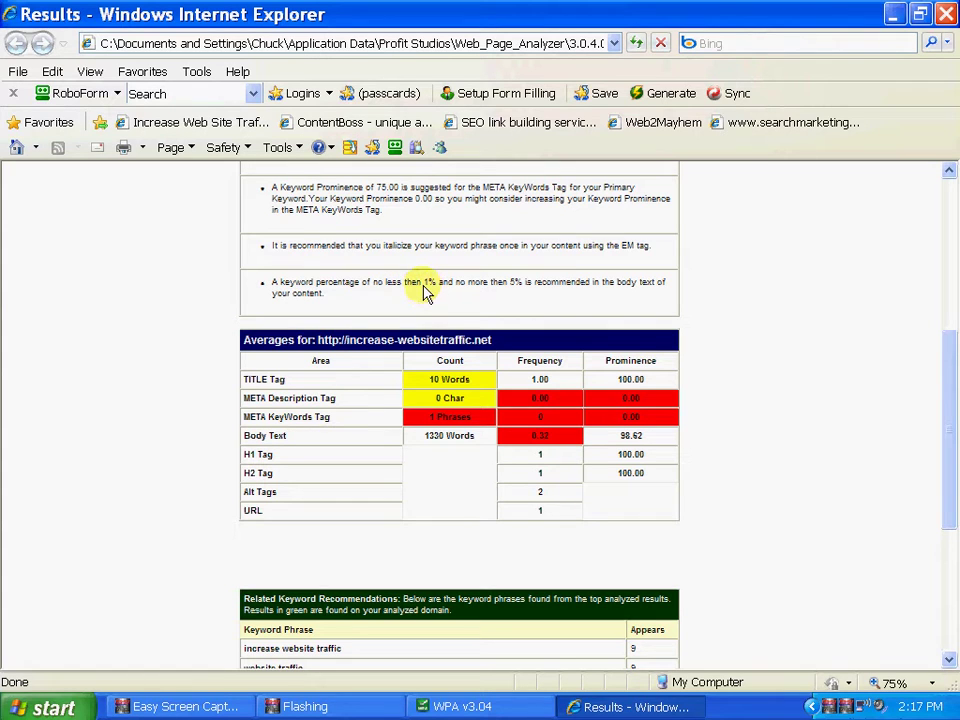
{"action": "left_click_drag", "start_coordinate": [422, 283], "coordinate": [515, 300]}
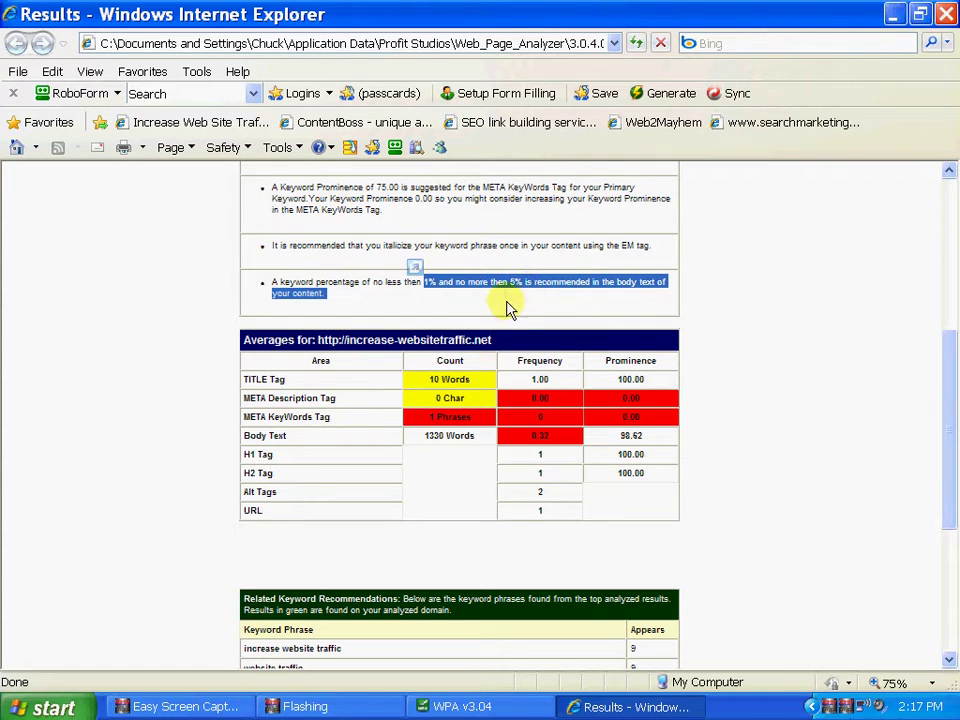
{"action": "left_click", "coordinate": [507, 309]}
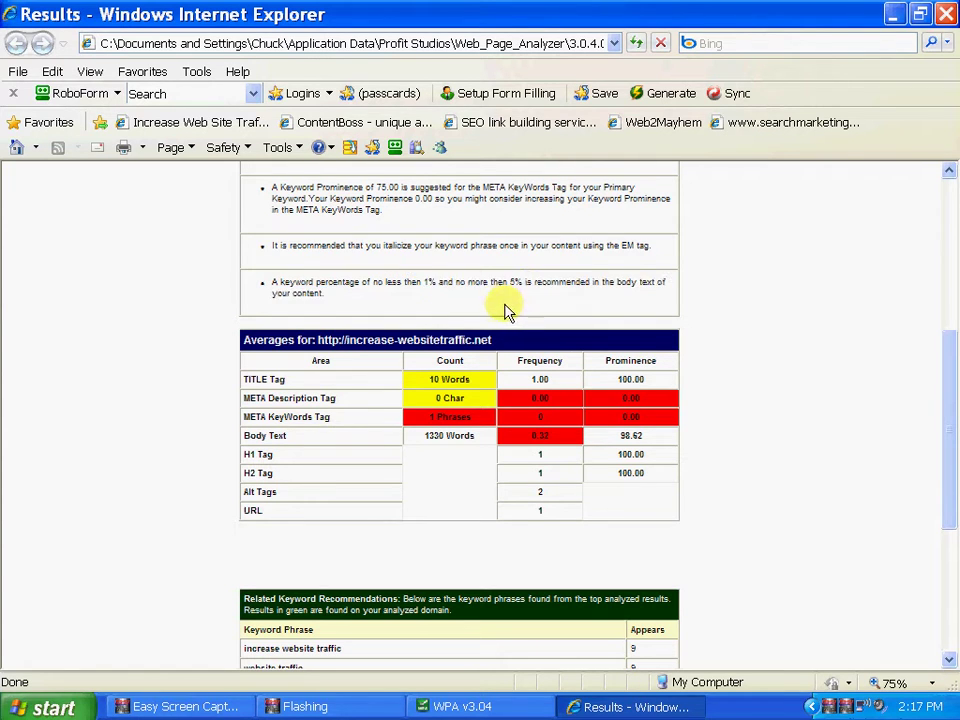
Step: Examine the Averages table's body text frequency, META Description count and TITLE Tag prominence, highlighting values along the way
{"action": "double_click", "coordinate": [535, 445]}
{"action": "left_click", "coordinate": [556, 446]}
{"action": "double_click", "coordinate": [452, 388]}
{"action": "left_click", "coordinate": [480, 390]}
{"action": "double_click", "coordinate": [631, 380]}
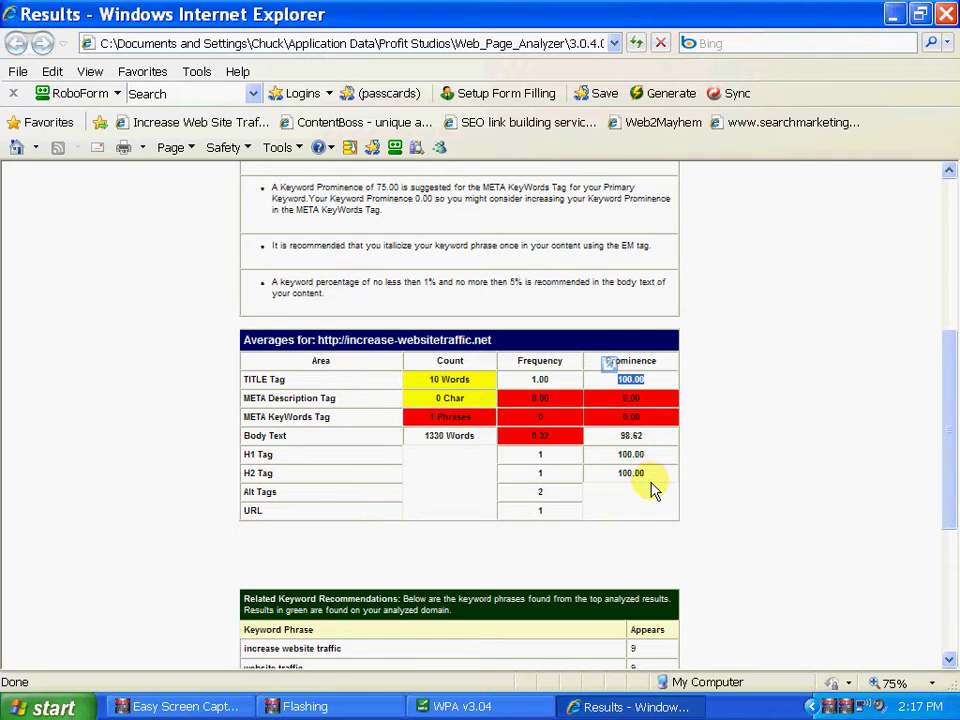
Step: Return to the WPA score above the recommendations and highlight its number
{"action": "scroll", "coordinate": [652, 490], "scroll_direction": "up", "scroll_amount": 5}
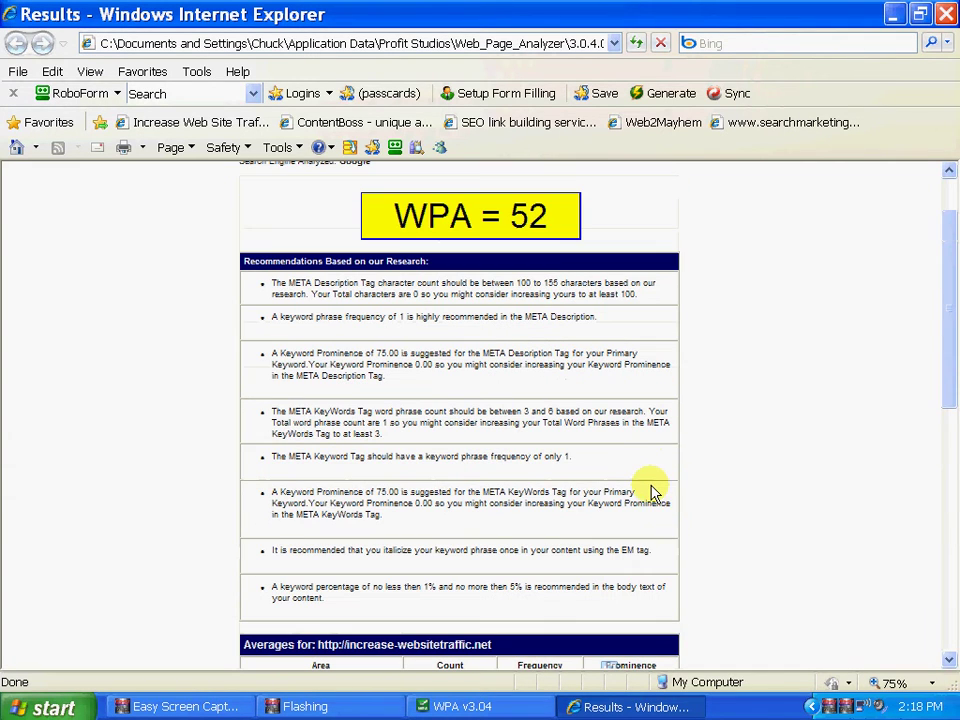
{"action": "left_click_drag", "start_coordinate": [558, 224], "coordinate": [512, 218]}
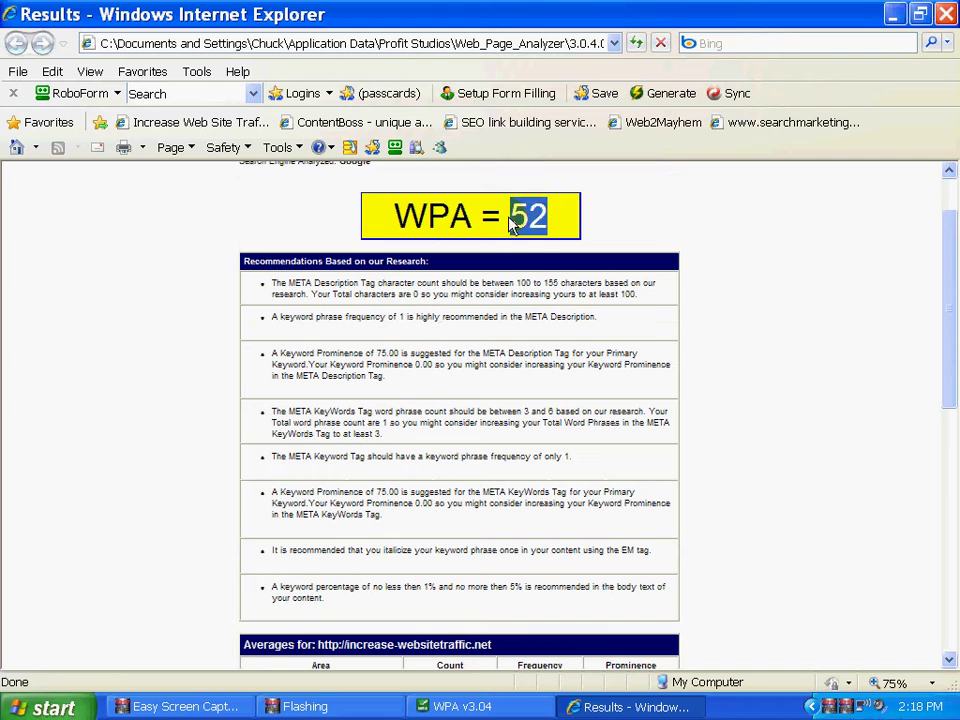
{"action": "left_click", "coordinate": [718, 303]}
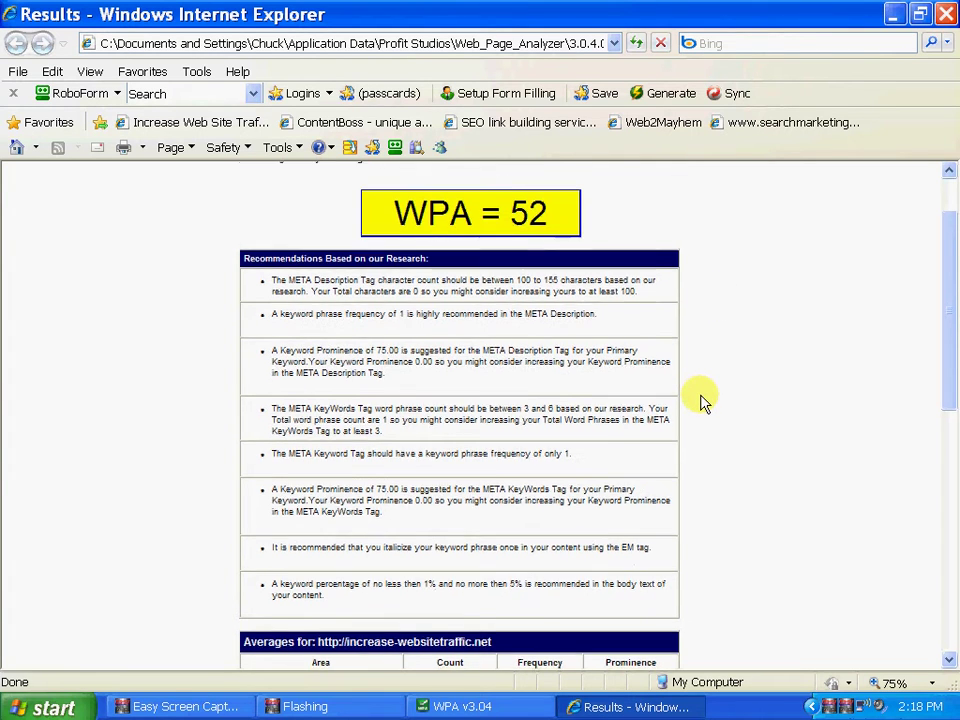
Step: Examine the H1 Tag, H2 Tag, Alt Tags and URL rows of the Averages table, highlighting the H2 Tag and URL labels
{"action": "scroll", "coordinate": [700, 398], "scroll_direction": "down", "scroll_amount": 3}
{"action": "scroll", "coordinate": [700, 398], "scroll_direction": "down", "scroll_amount": 2}
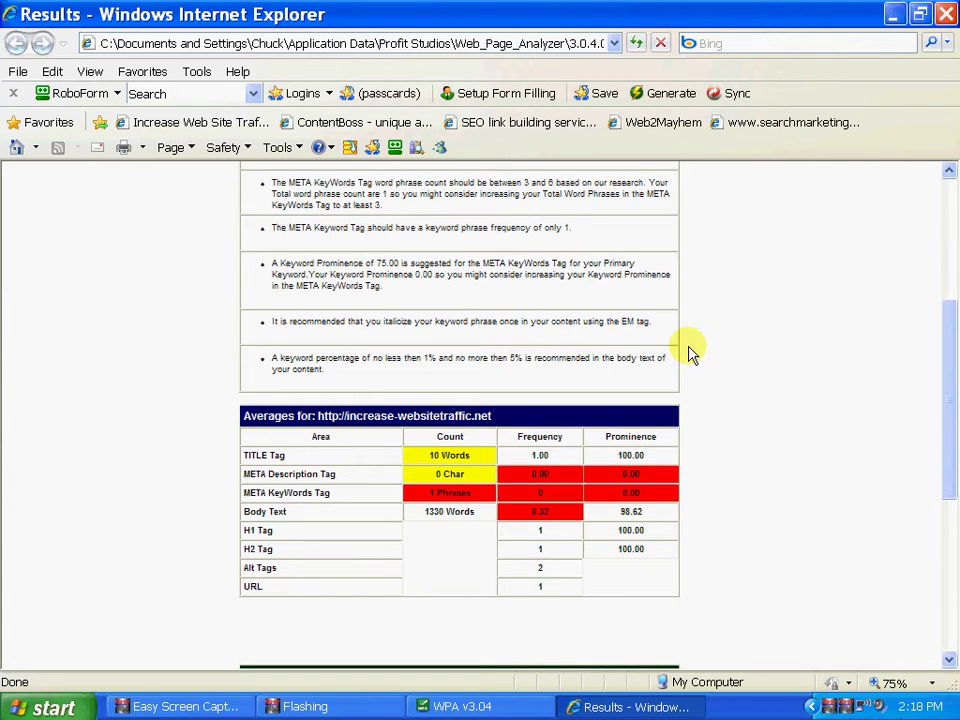
{"action": "scroll", "coordinate": [691, 350], "scroll_direction": "down", "scroll_amount": 2}
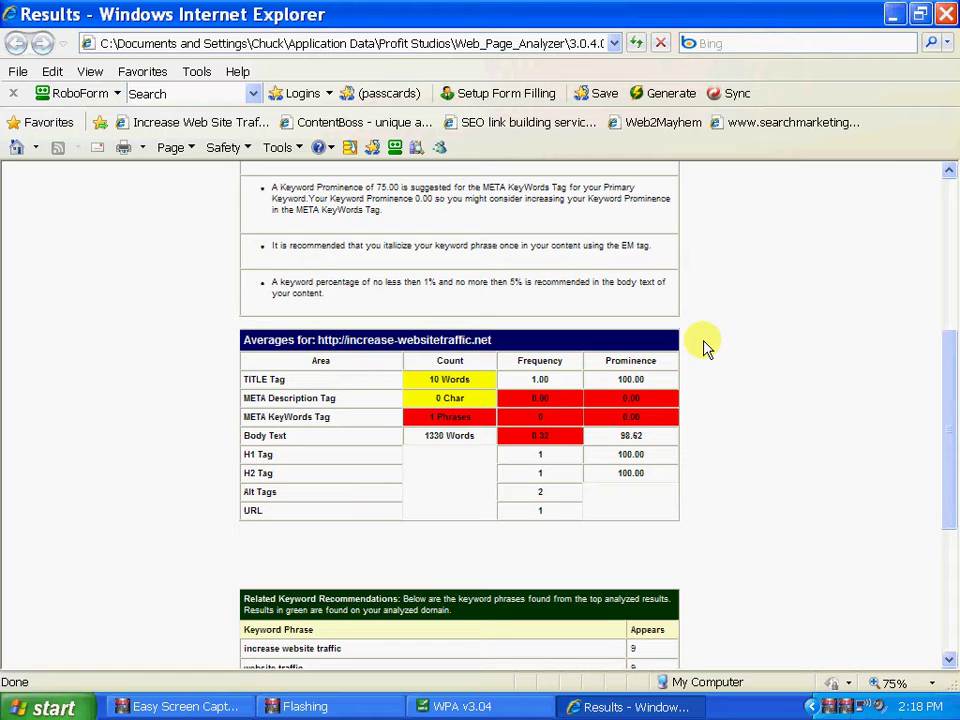
{"action": "scroll", "coordinate": [705, 345], "scroll_direction": "down", "scroll_amount": 2}
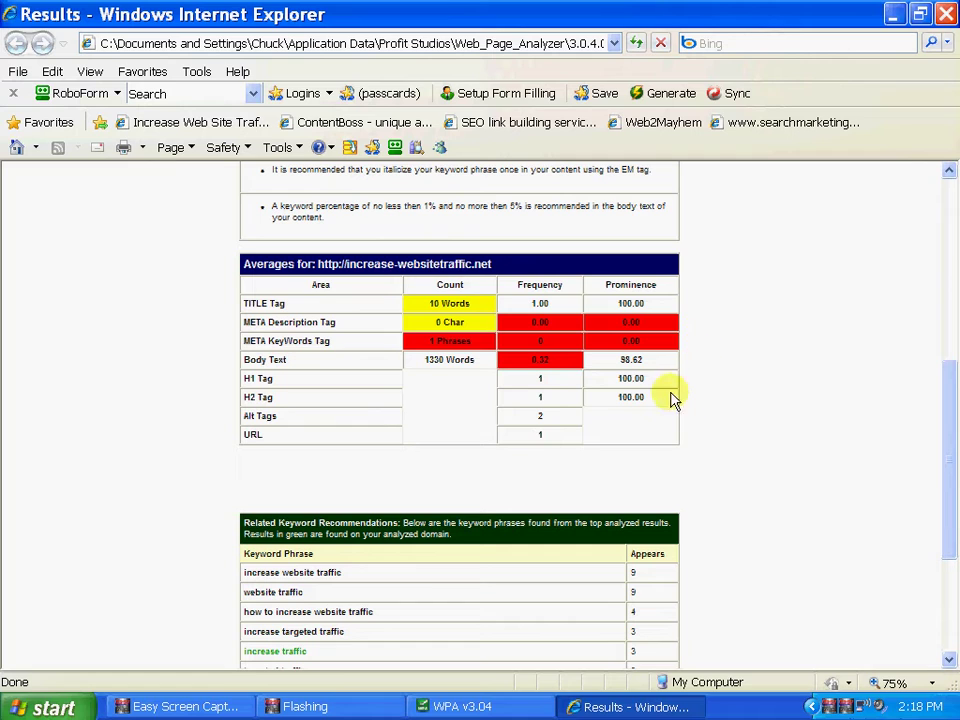
{"action": "double_click", "coordinate": [541, 380]}
{"action": "triple_click", "coordinate": [255, 400]}
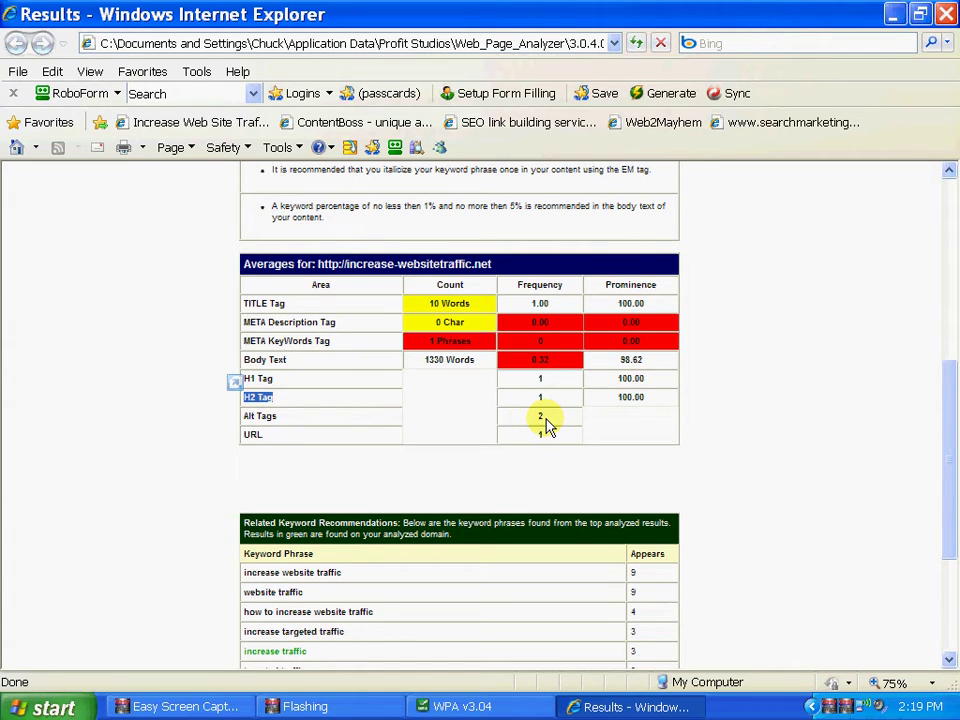
{"action": "left_click", "coordinate": [270, 440]}
{"action": "left_click_drag", "start_coordinate": [268, 440], "coordinate": [254, 439]}
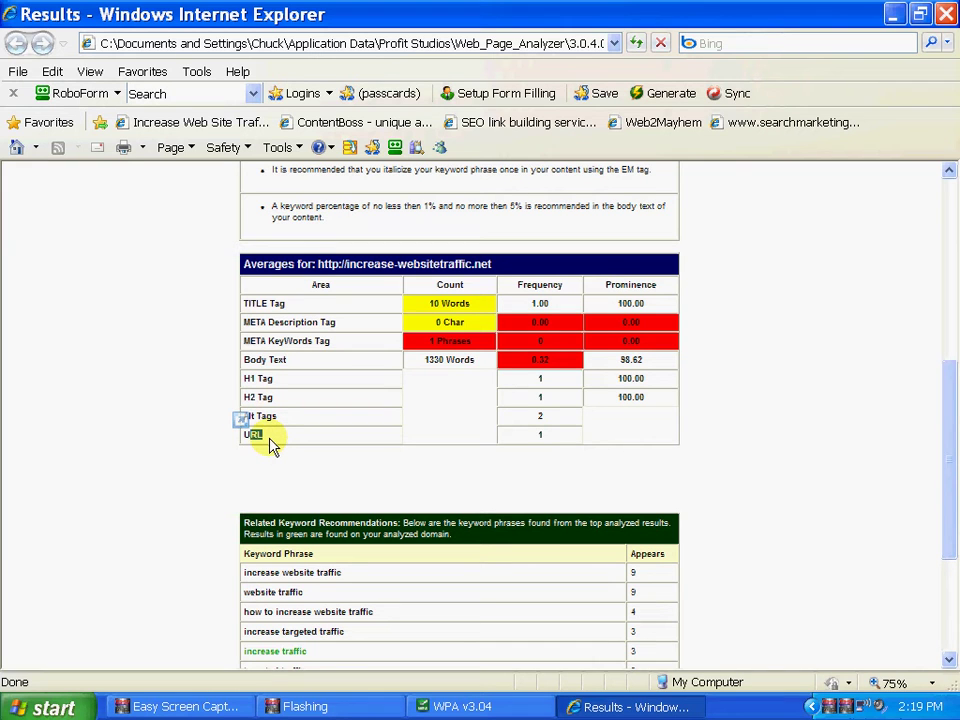
{"action": "left_click", "coordinate": [270, 442]}
Step: Compare the analyzed domain name with the analyzed keyword in the report header, highlighting each one in turn
{"action": "scroll", "coordinate": [276, 442], "scroll_direction": "up", "scroll_amount": 5}
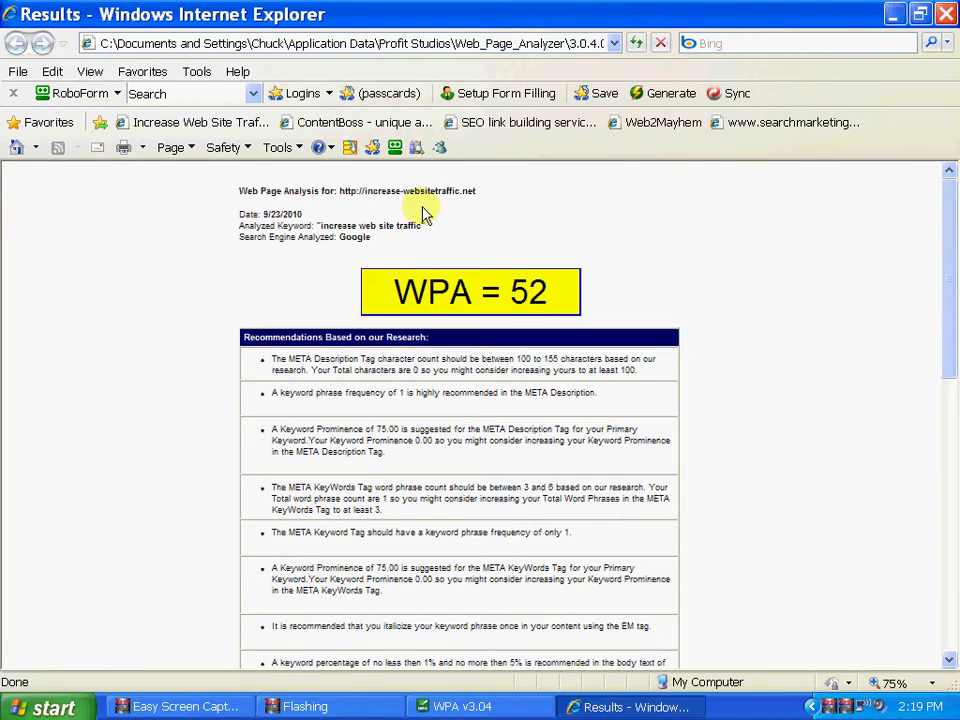
{"action": "left_click_drag", "start_coordinate": [486, 195], "coordinate": [365, 189]}
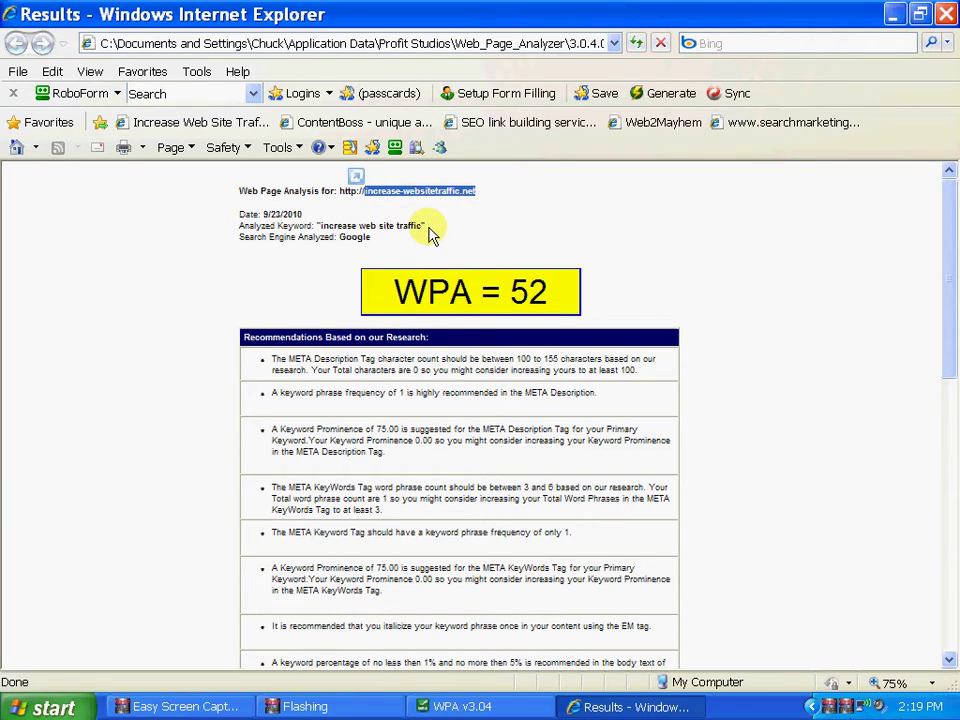
{"action": "left_click_drag", "start_coordinate": [428, 230], "coordinate": [326, 238]}
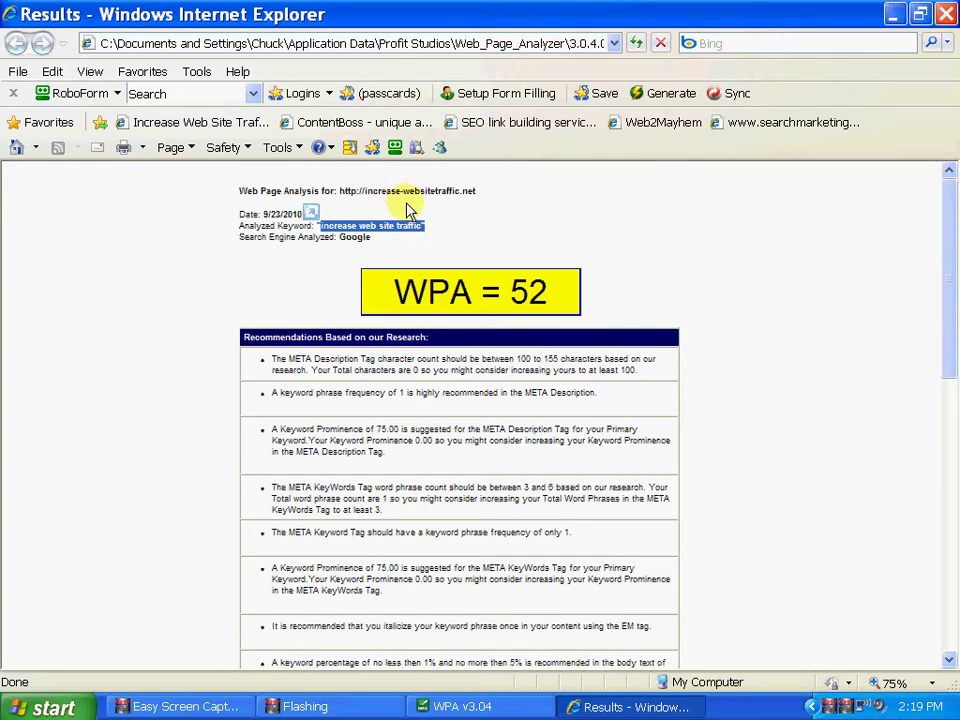
{"action": "left_click", "coordinate": [465, 210]}
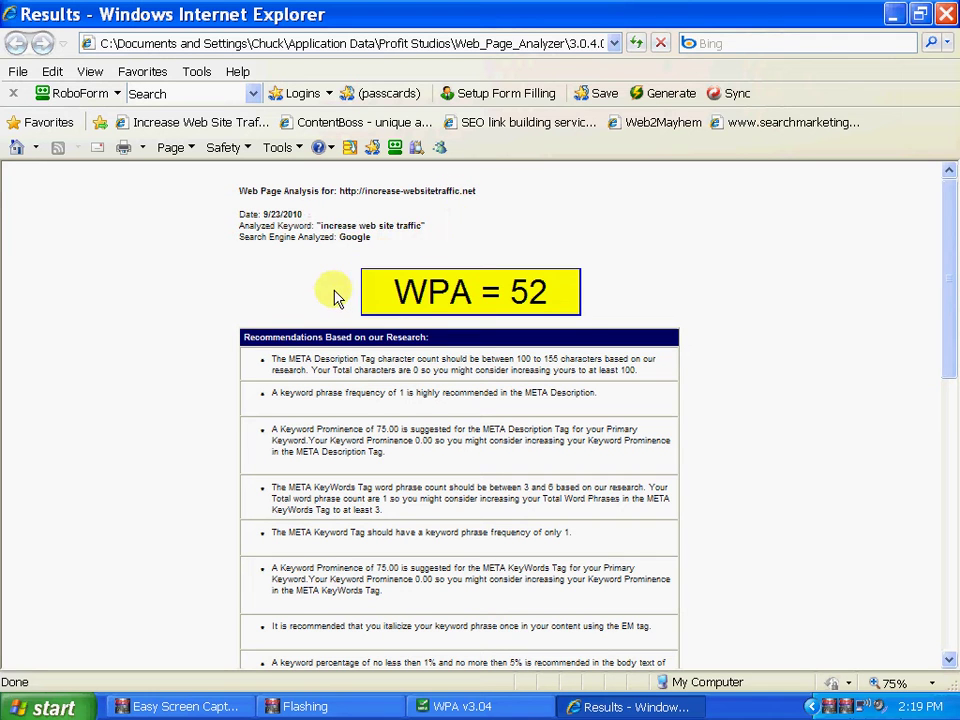
Step: Examine the Related Keyword Recommendations table and highlight its full list of keyword phrases, clearing the selection when done
{"action": "scroll", "coordinate": [335, 297], "scroll_direction": "down", "scroll_amount": 6}
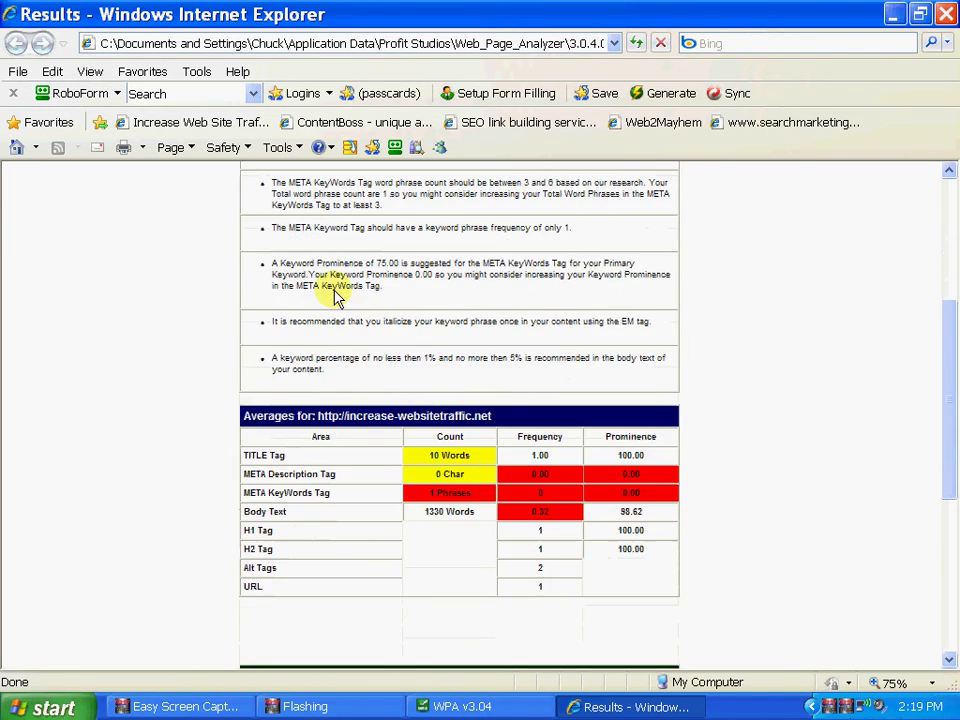
{"action": "scroll", "coordinate": [335, 297], "scroll_direction": "down", "scroll_amount": 5}
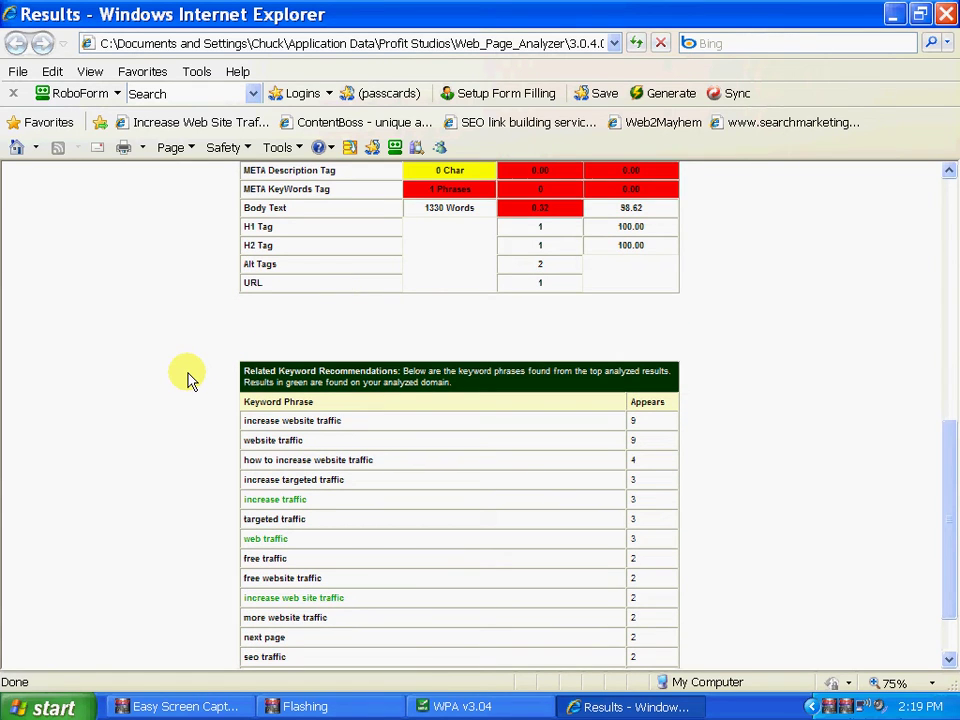
{"action": "scroll", "coordinate": [193, 378], "scroll_direction": "down", "scroll_amount": 2}
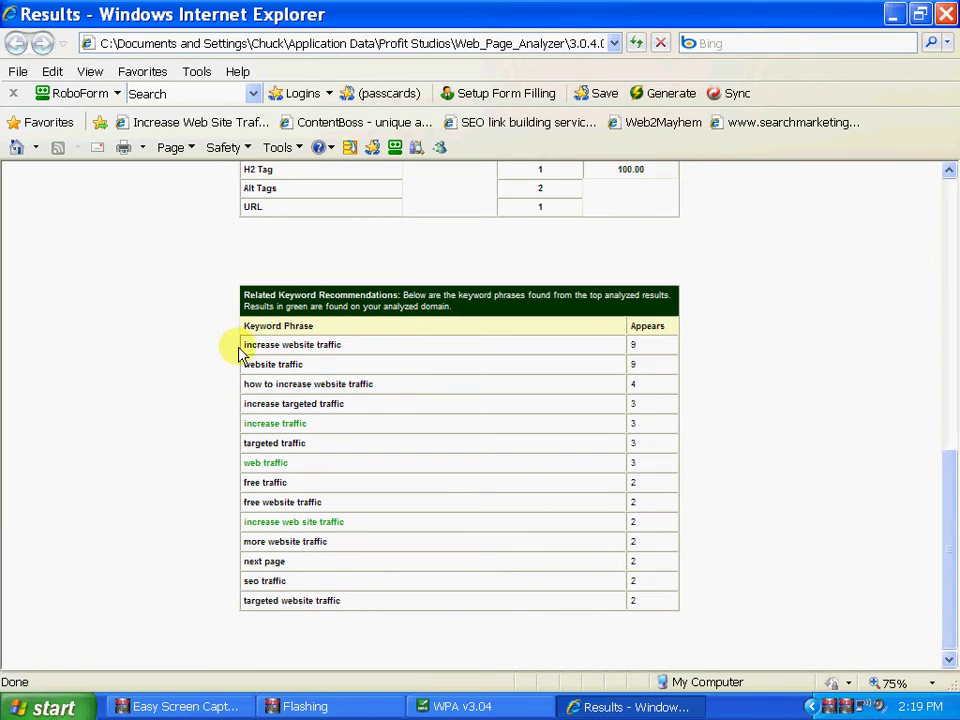
{"action": "left_click_drag", "start_coordinate": [240, 355], "coordinate": [323, 617]}
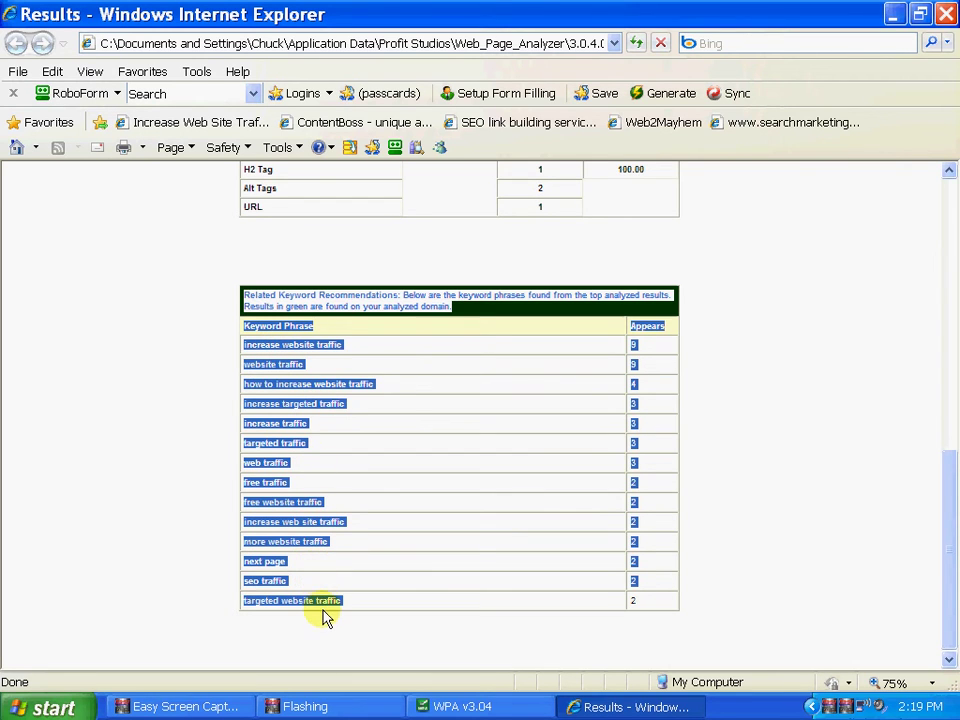
{"action": "left_click", "coordinate": [208, 510]}
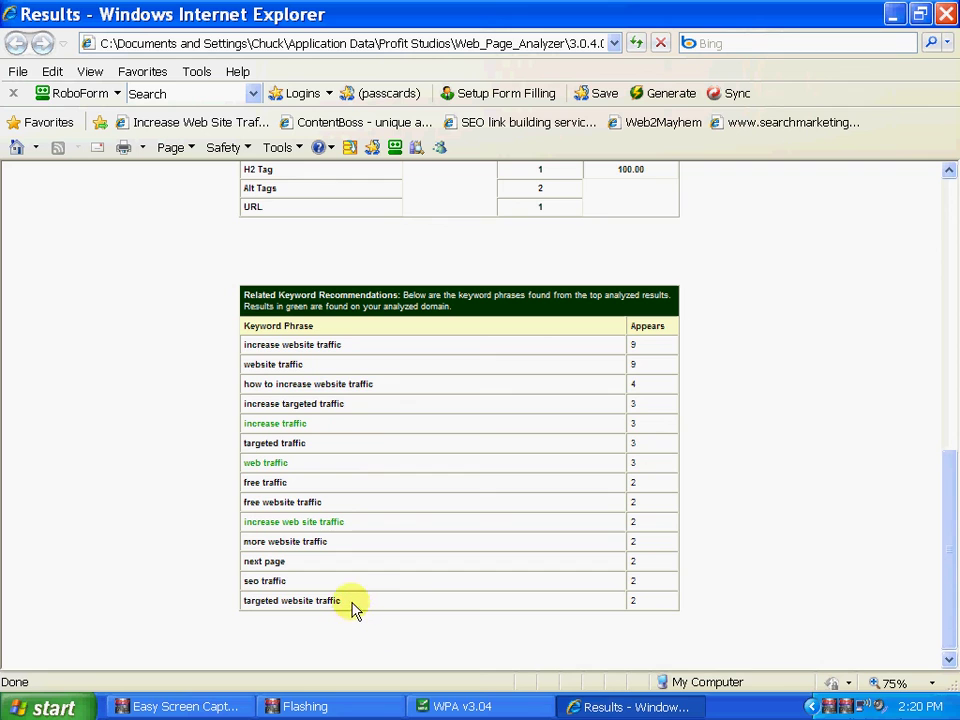
Step: Highlight the Body Text word count in the Averages table, recheck the related keyword phrases, and return to the recommendations
{"action": "scroll", "coordinate": [351, 604], "scroll_direction": "up", "scroll_amount": 5}
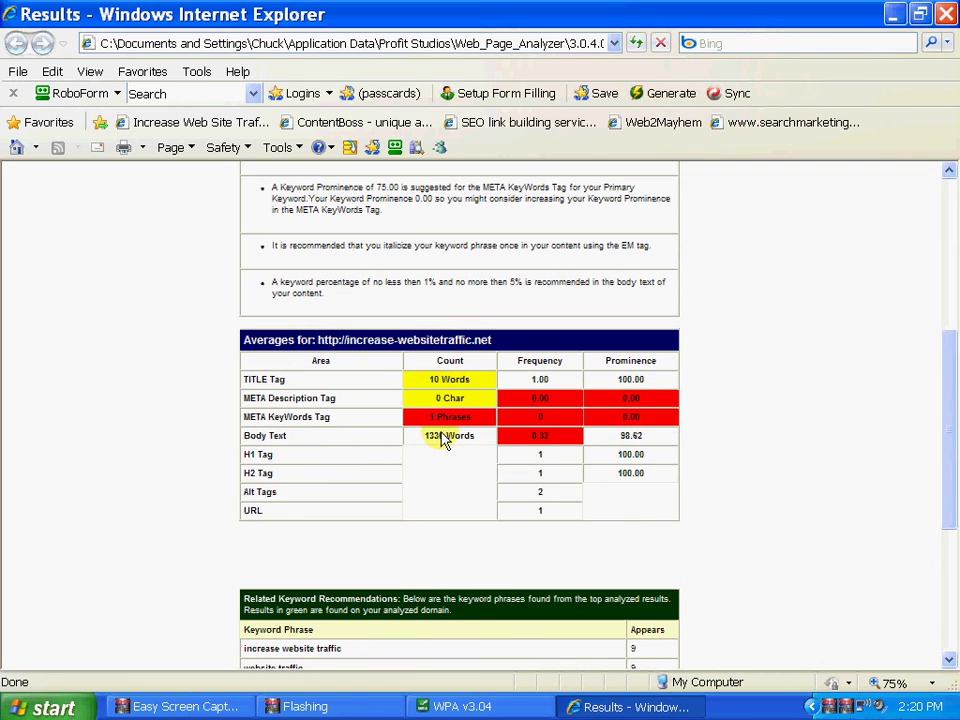
{"action": "left_click_drag", "start_coordinate": [450, 443], "coordinate": [414, 439]}
{"action": "scroll", "coordinate": [445, 462], "scroll_direction": "down", "scroll_amount": 4}
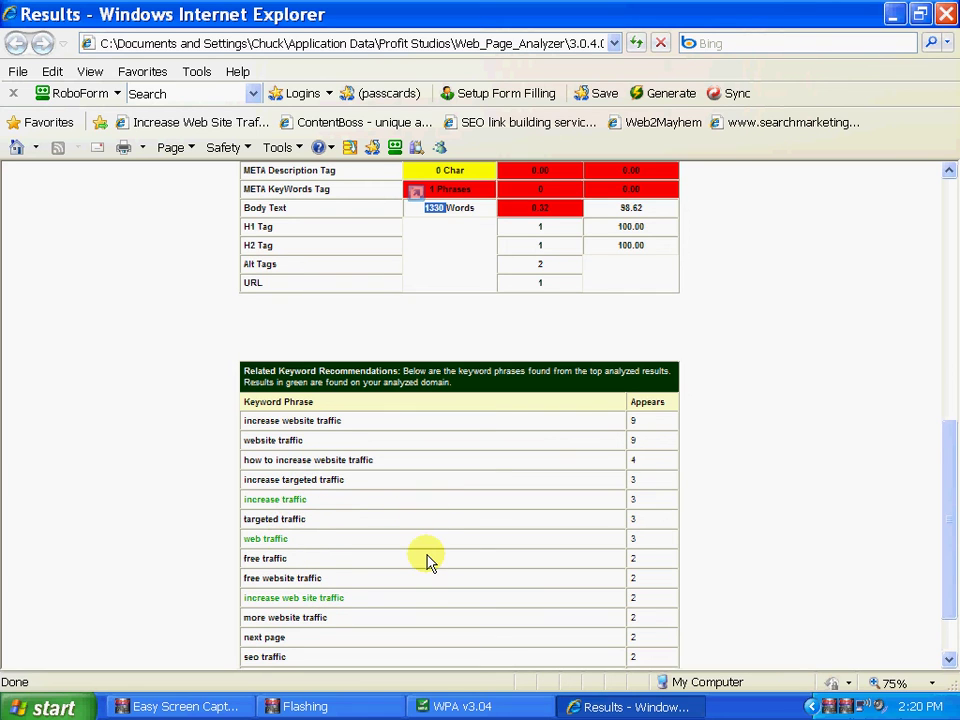
{"action": "scroll", "coordinate": [427, 558], "scroll_direction": "down", "scroll_amount": 2}
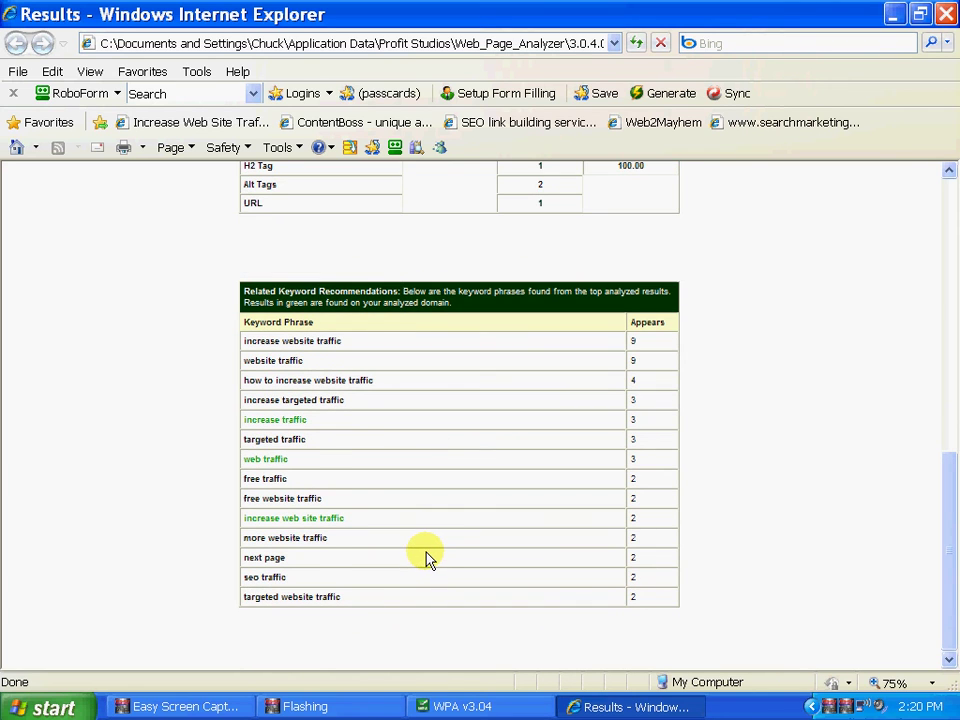
{"action": "scroll", "coordinate": [427, 558], "scroll_direction": "up", "scroll_amount": 6}
{"action": "scroll", "coordinate": [427, 558], "scroll_direction": "up", "scroll_amount": 8}
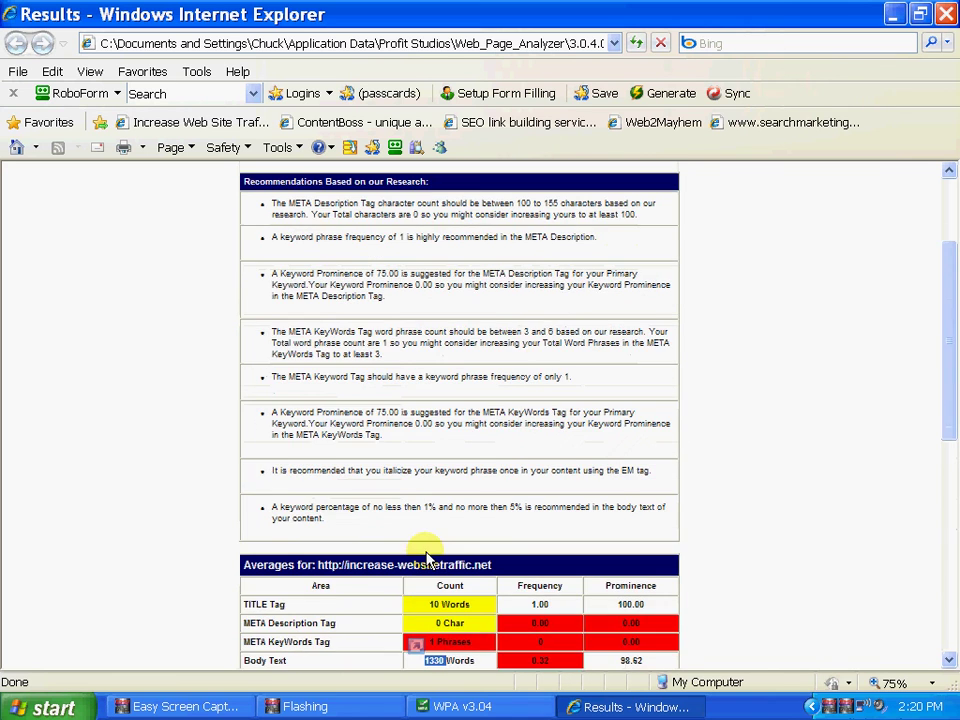